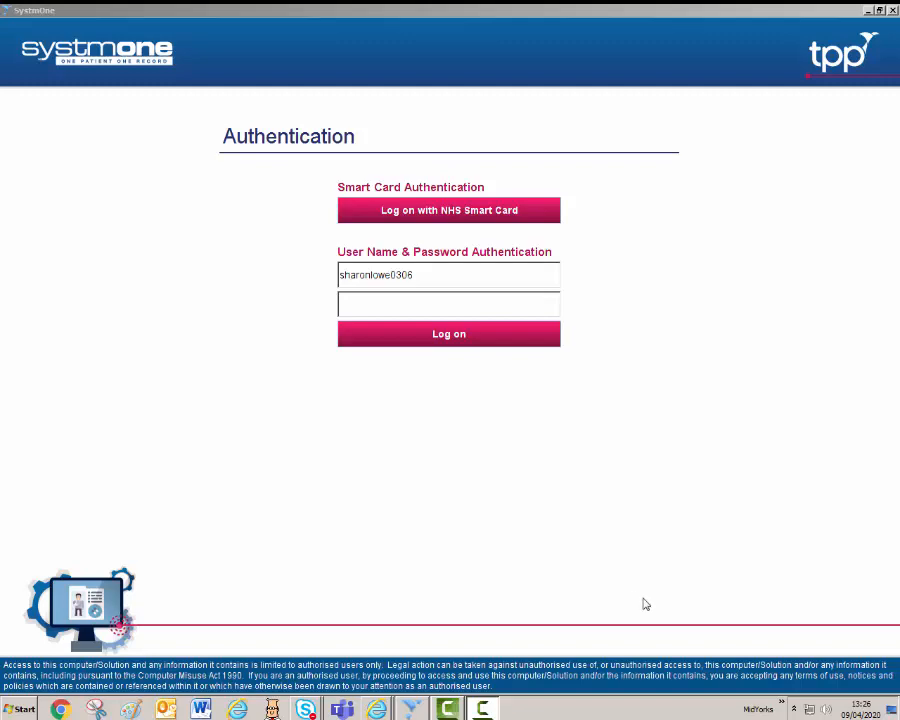
Log on with the NHS smart card using the Mid Yorkshire Hospitals profile.
click(437, 213)
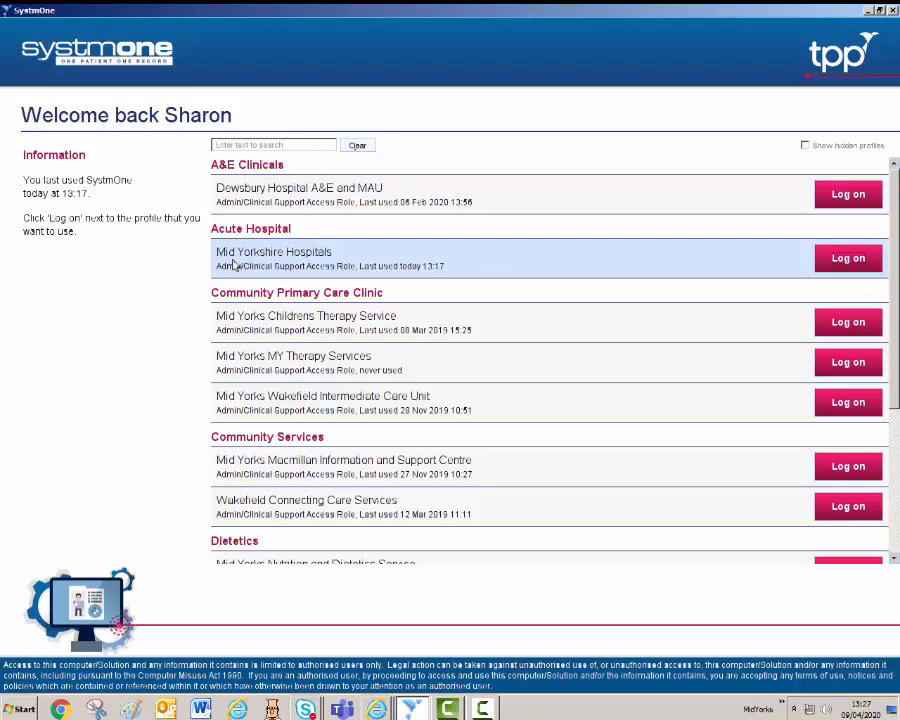
click(848, 262)
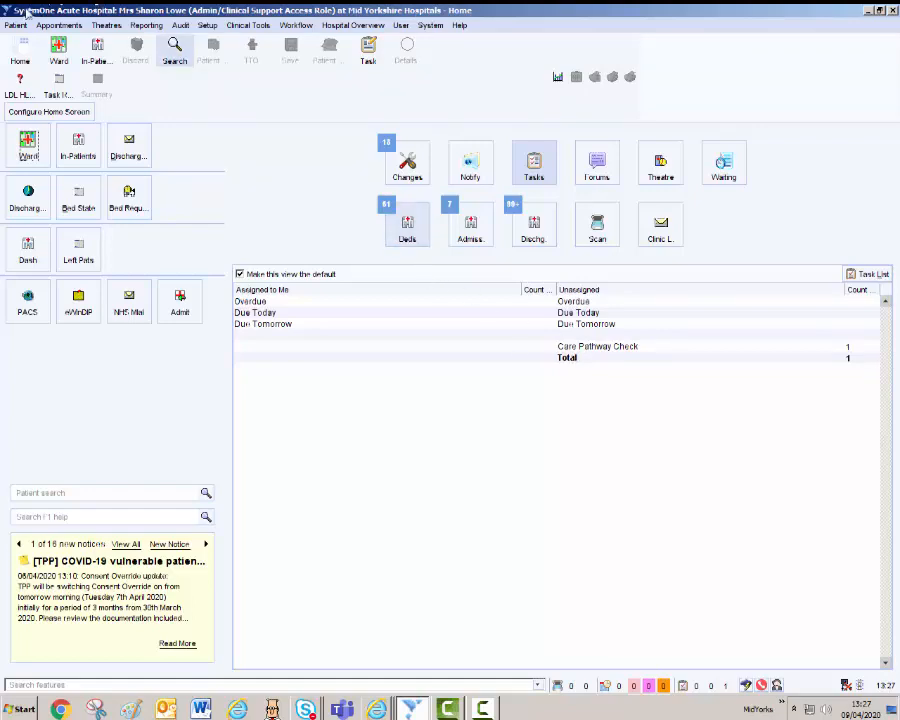
Open the Task Report from the Task toolbar button.
click(60, 95)
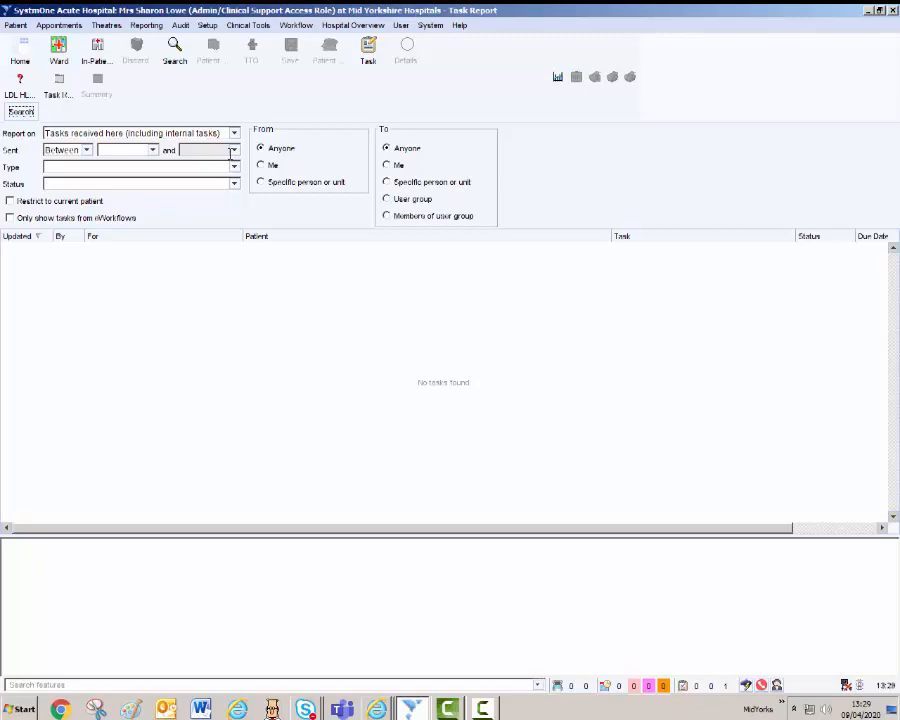
Set the Sent Between date range to 30 Mar 2020 through 03 Apr 2020.
click(153, 150)
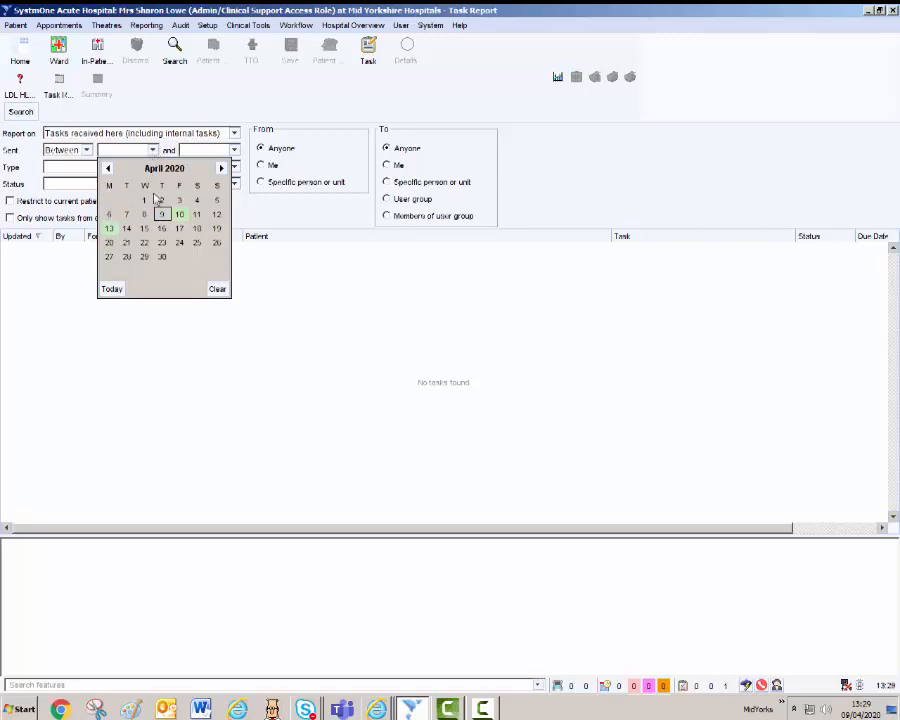
click(107, 168)
click(109, 270)
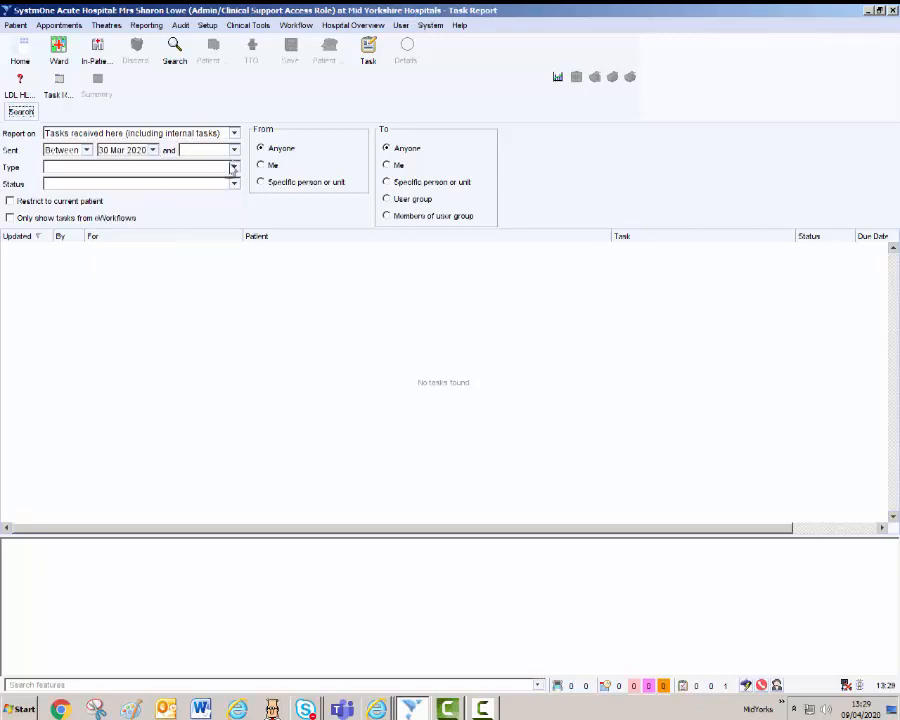
click(236, 150)
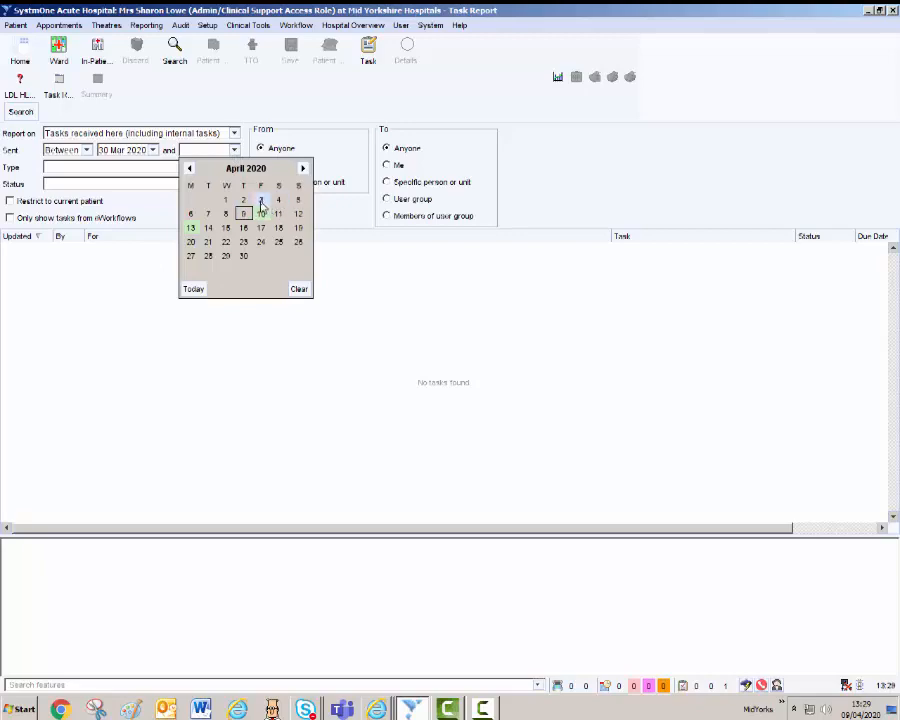
click(261, 202)
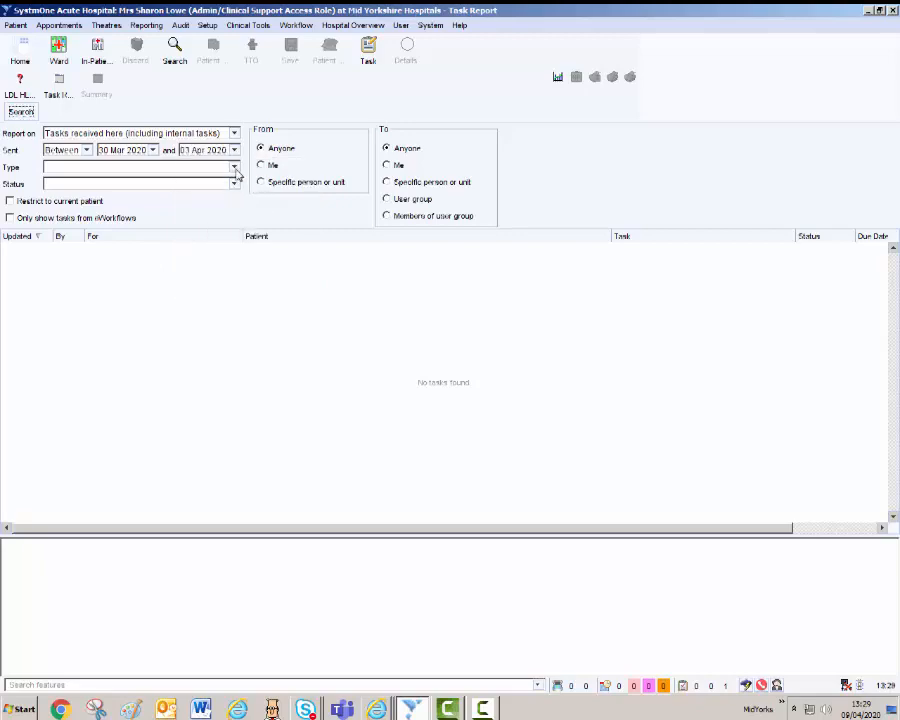
Filter the report to type e-Consult Referral Received with status Completed.
click(235, 170)
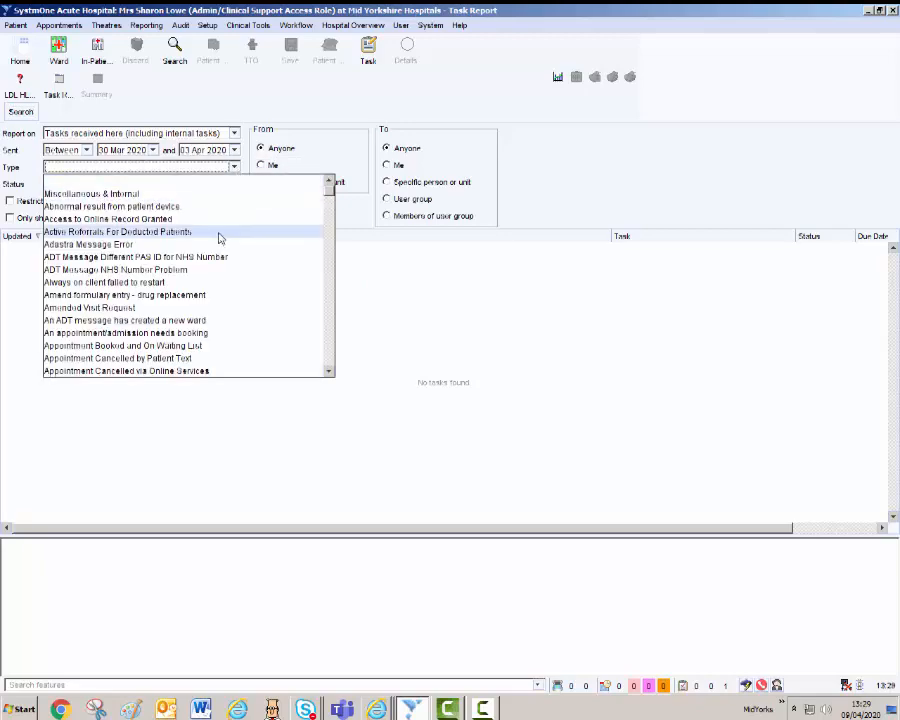
scroll(219, 237, down, 8)
scroll(221, 240, down, 9)
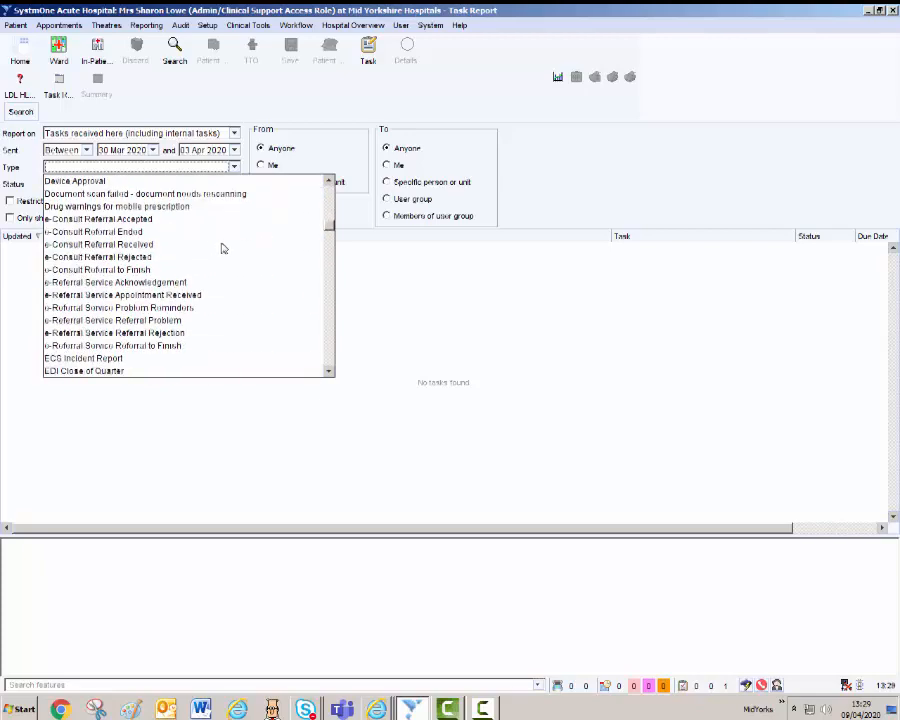
click(104, 245)
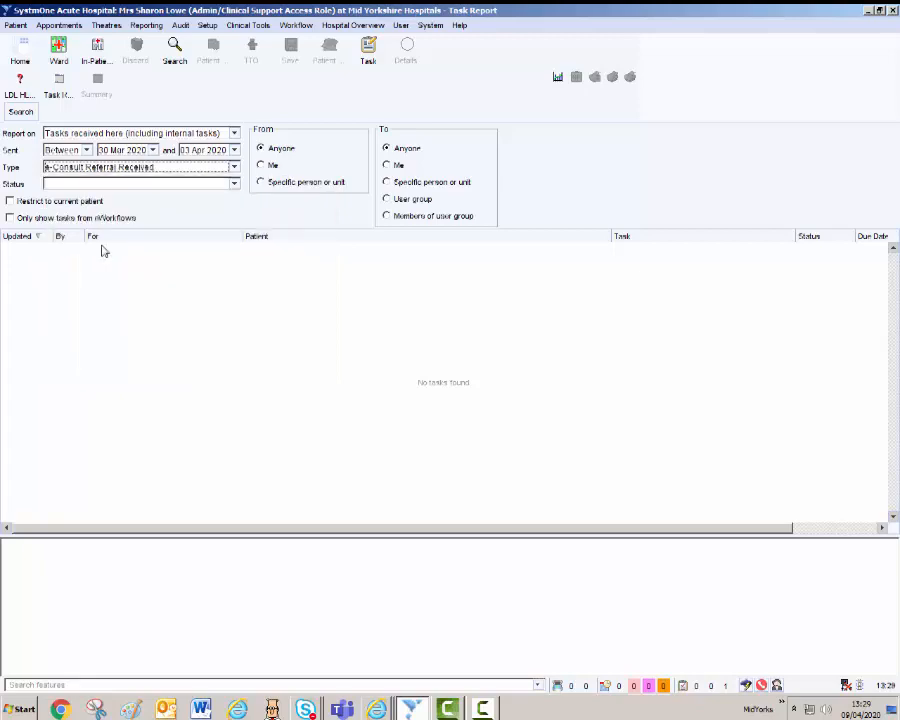
click(233, 185)
click(180, 250)
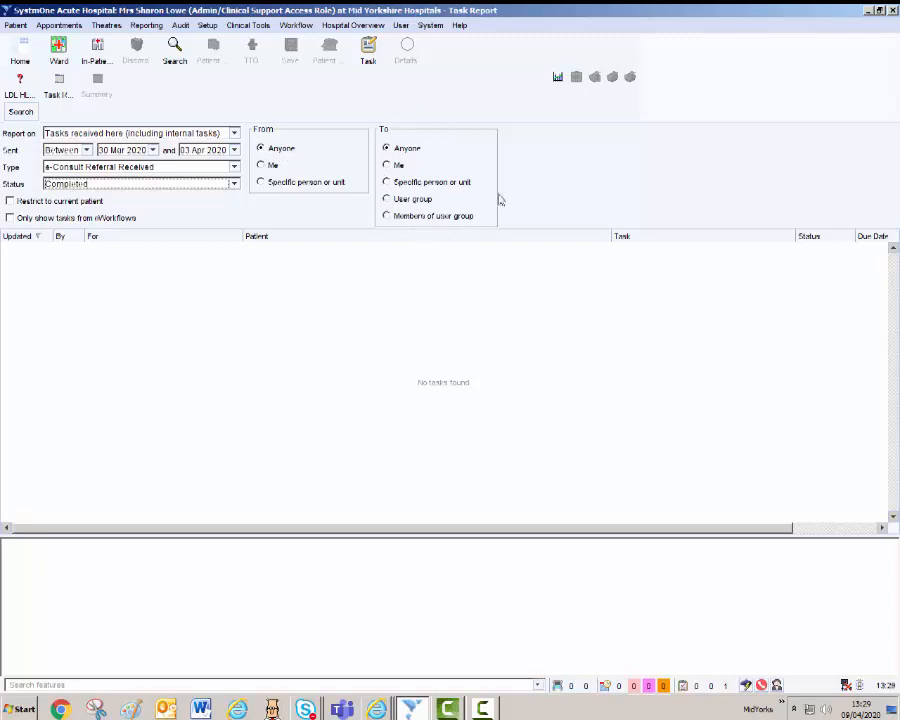
Set the To filter to Me, after trying the Cardiologists E Consults Only group, and search.
click(387, 199)
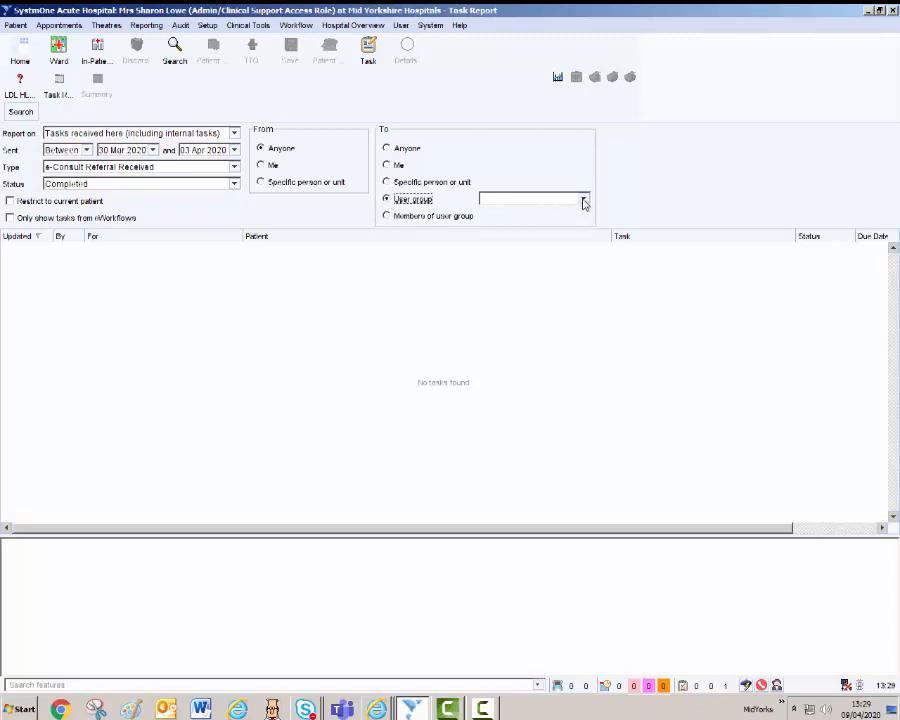
click(584, 203)
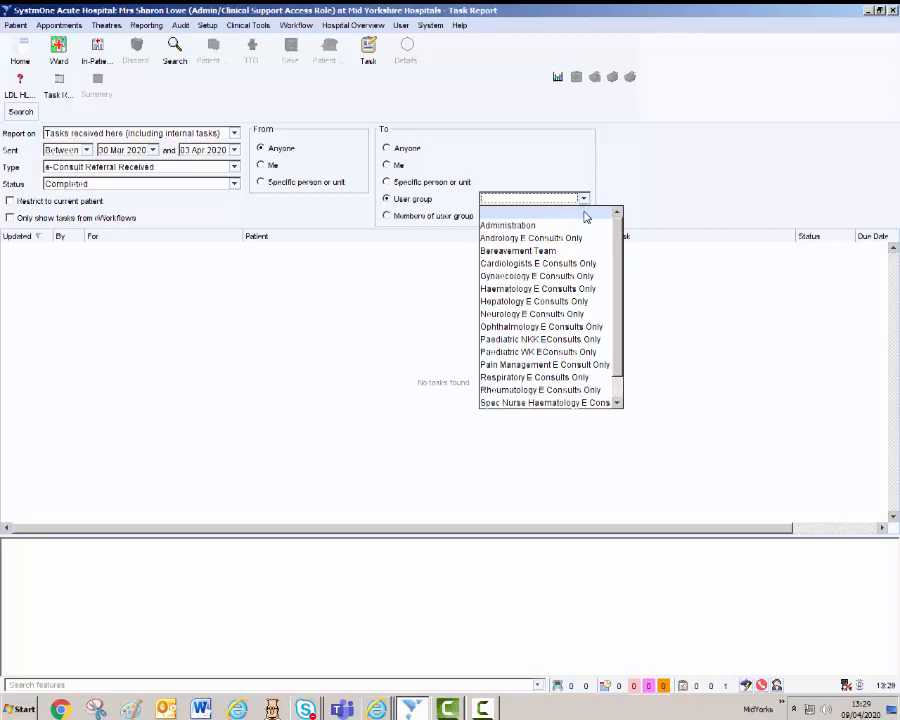
click(537, 264)
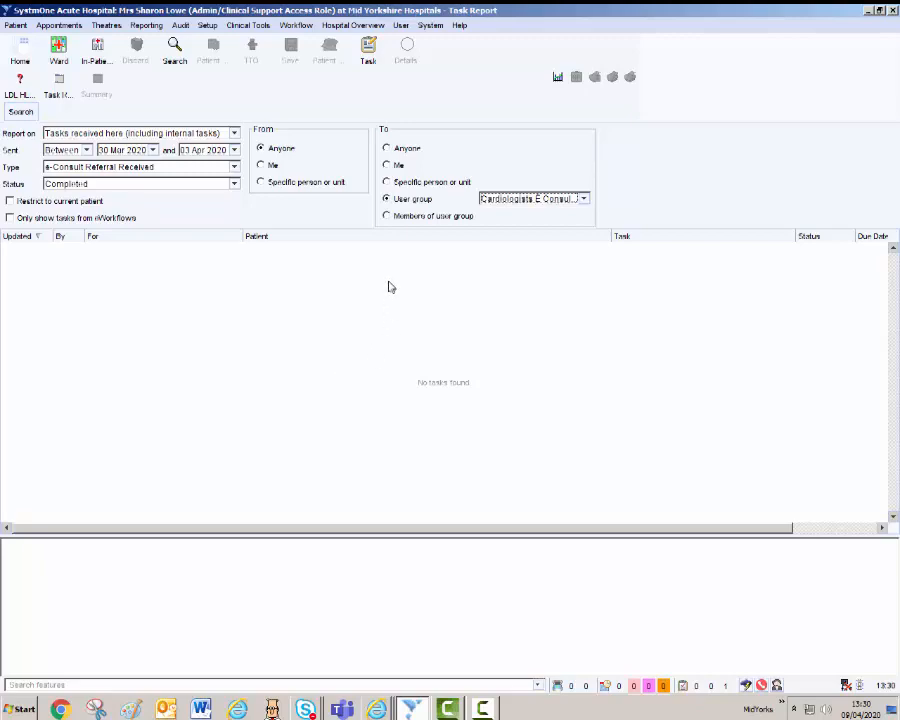
click(387, 166)
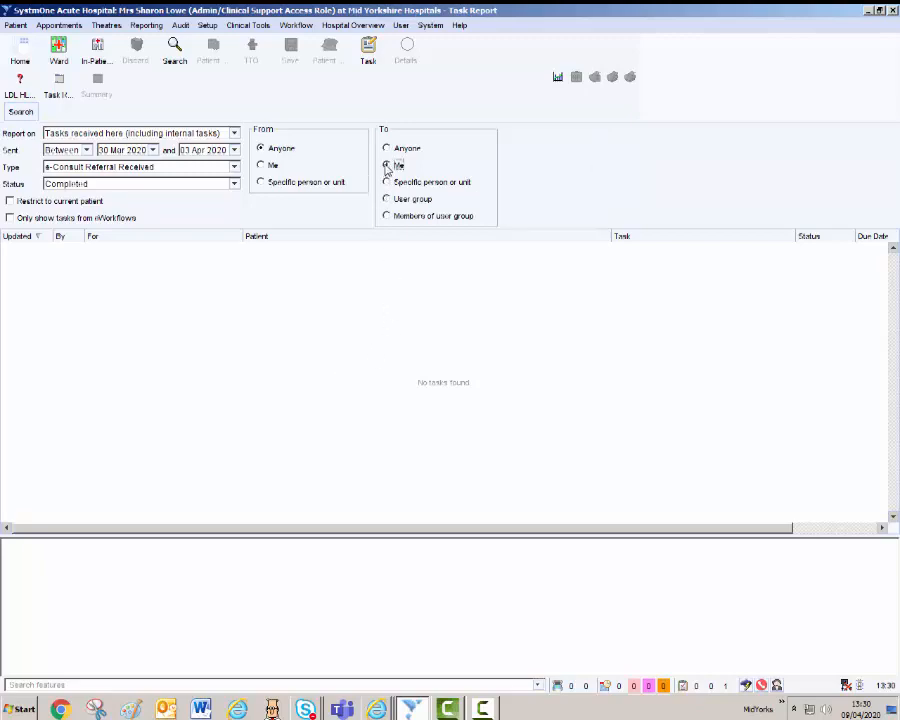
click(20, 113)
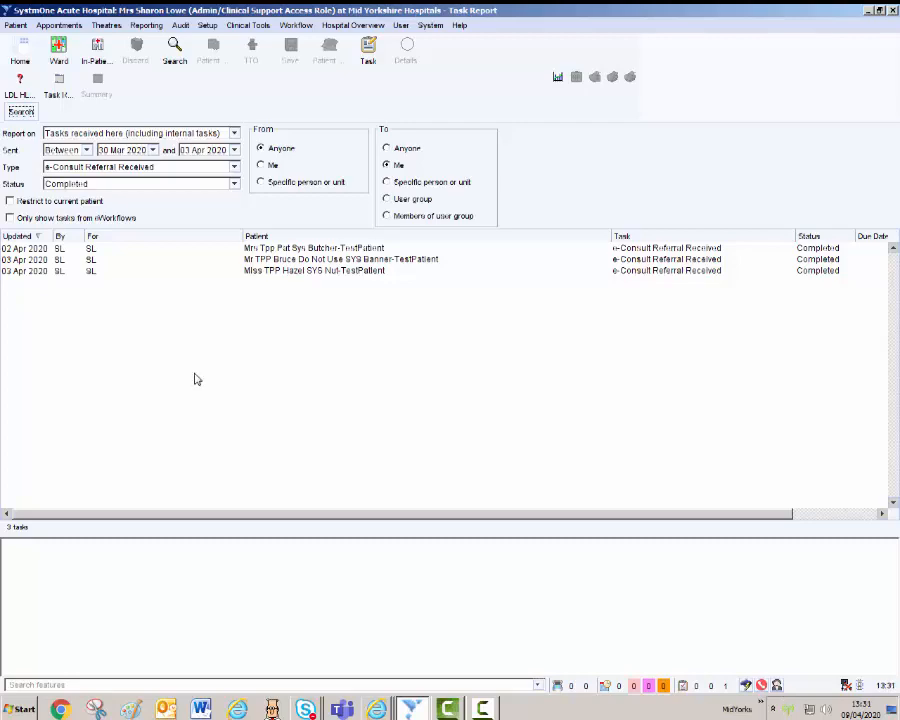
Retrieve the patient from the third referral task and acknowledge the record-sharing notice.
right_click(314, 277)
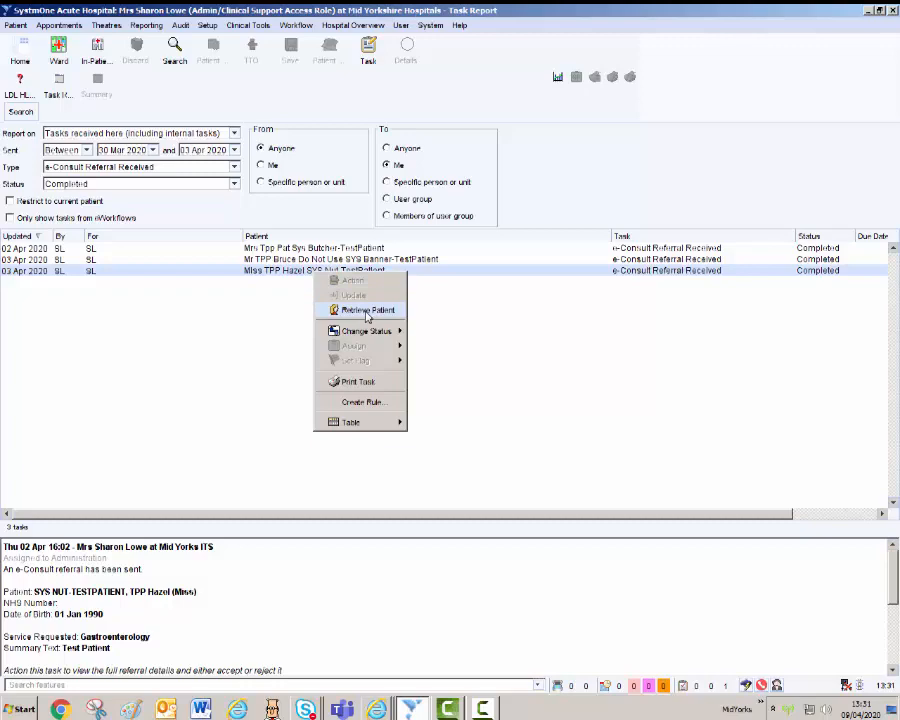
click(367, 311)
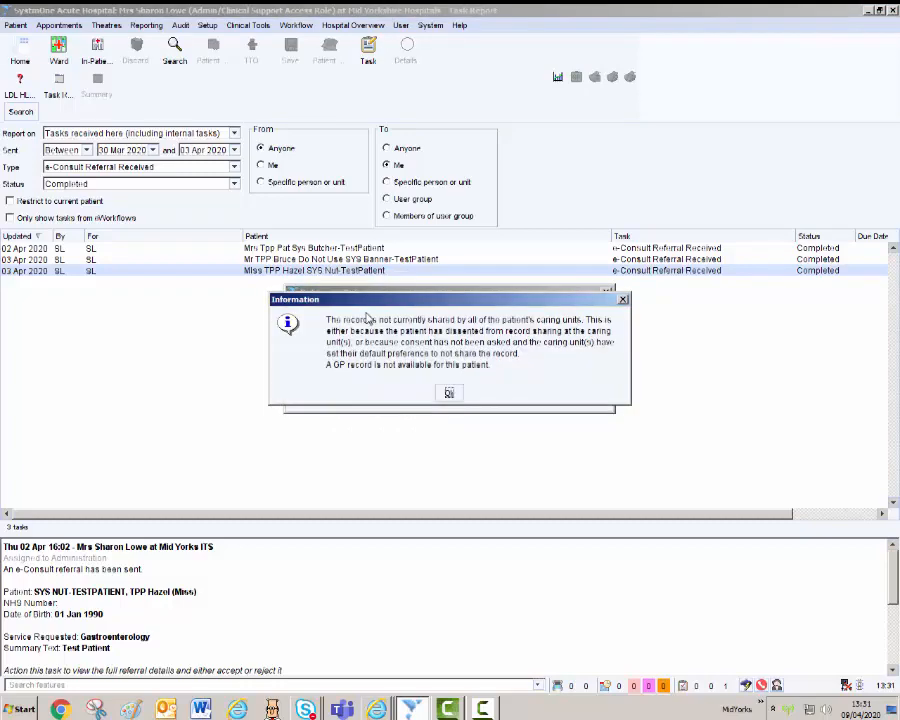
click(449, 393)
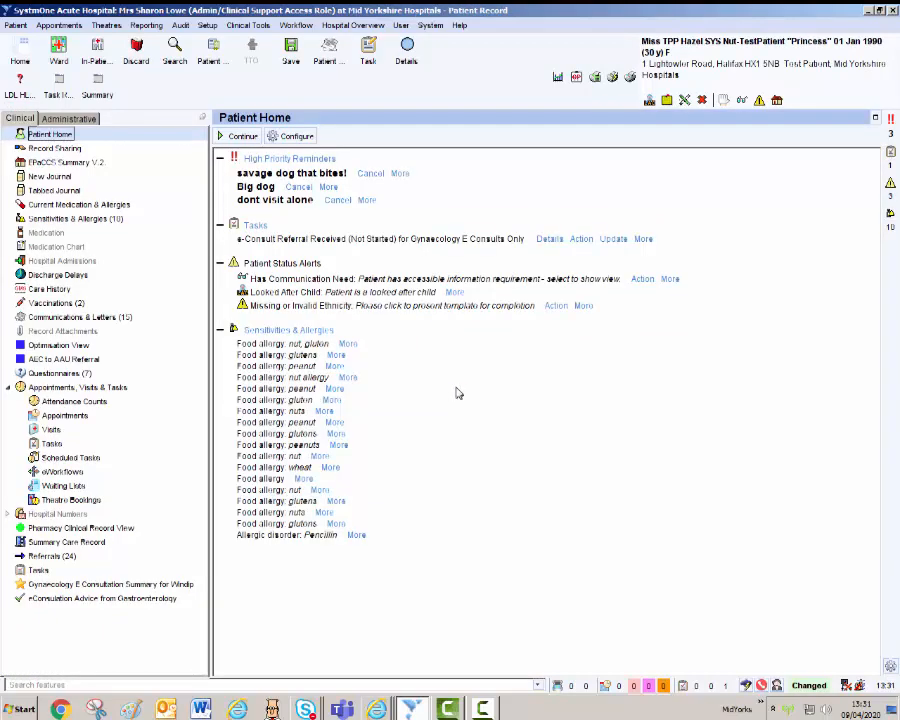
Print the patient summary using the 'Gastroenterology E Consultation Summary for Windip' view.
click(98, 92)
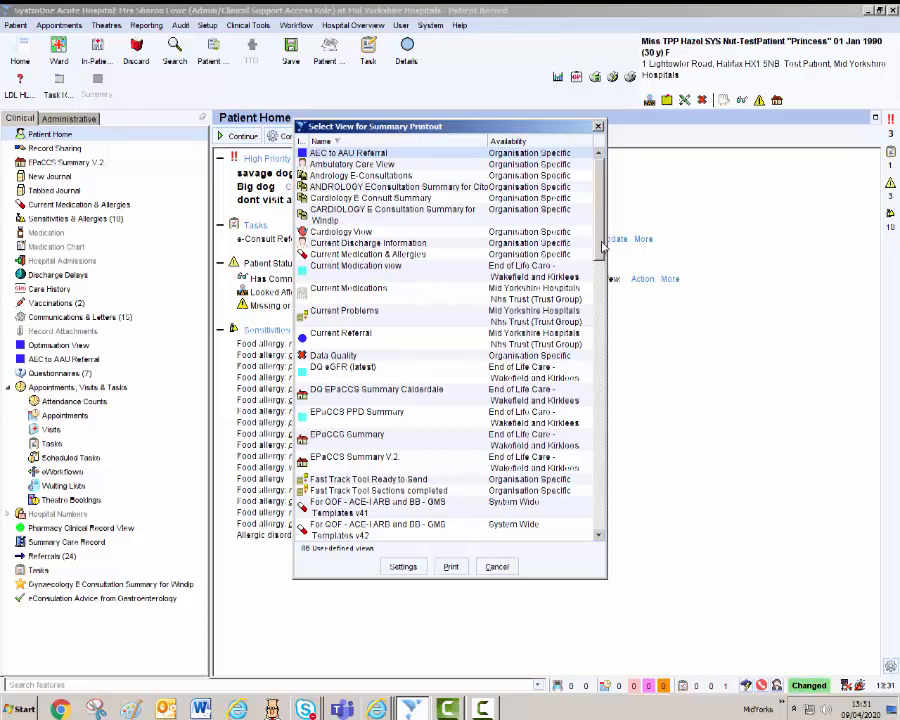
drag(603, 247, 585, 405)
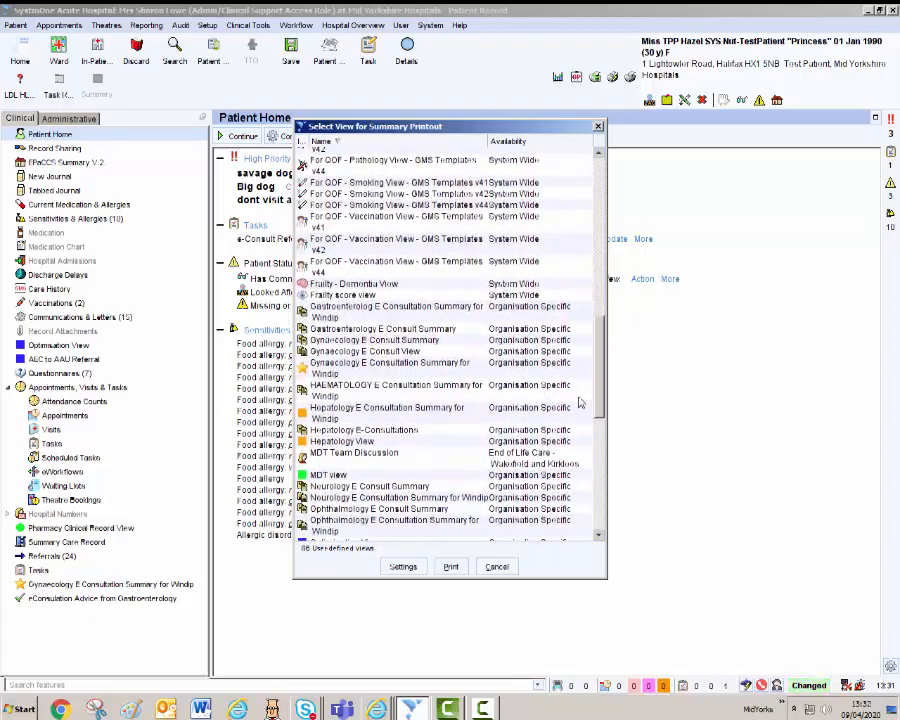
click(345, 314)
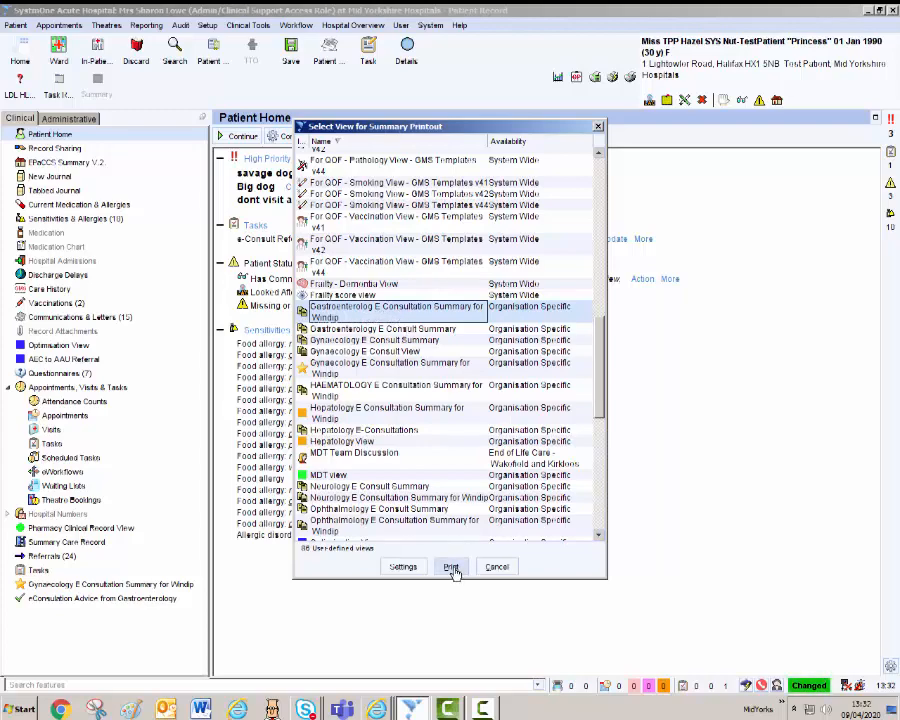
click(452, 568)
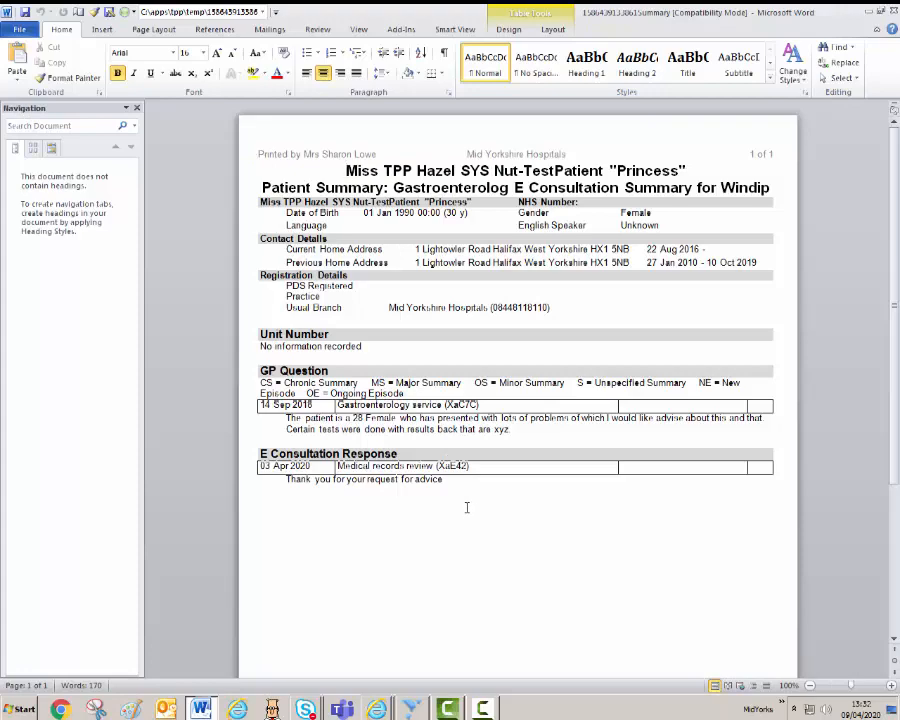
Minimise Word and show the patient's Referrals (24) list in SystmOne.
click(867, 14)
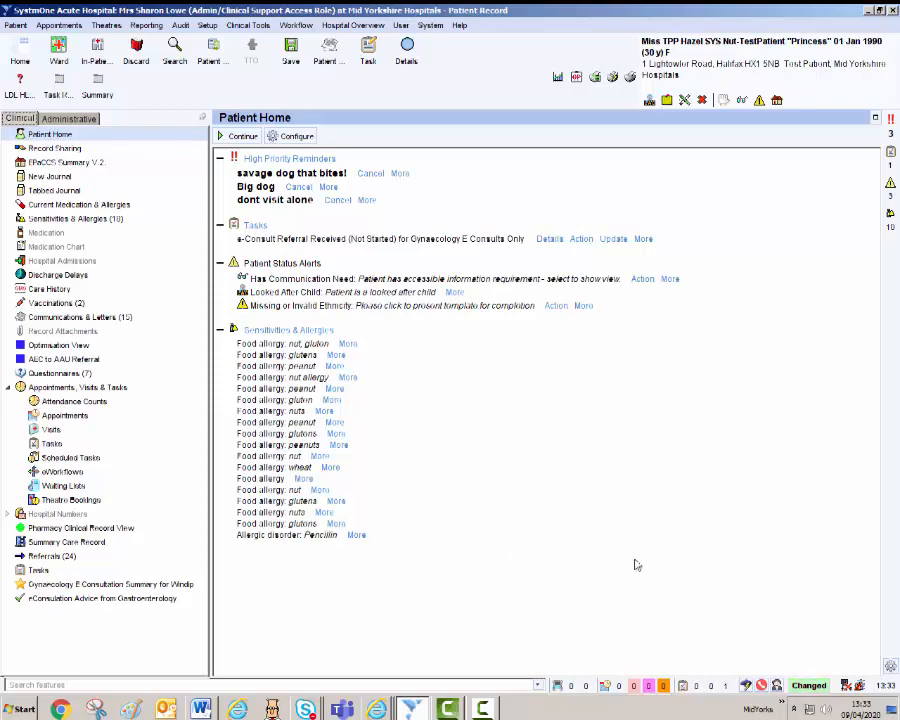
click(52, 557)
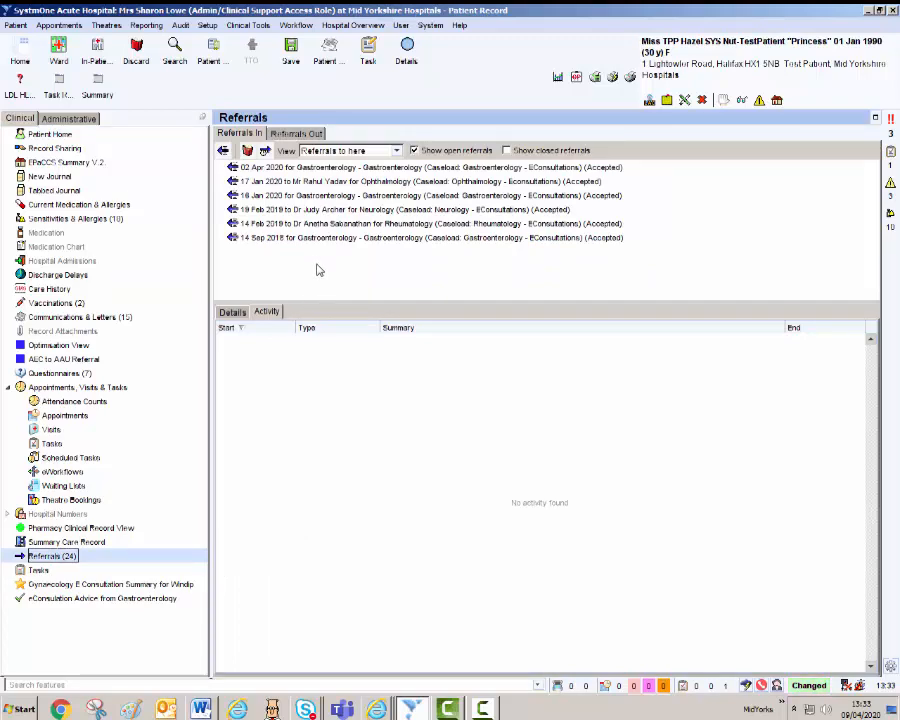
Copy the 02 Apr 2020 original referral text 'TEST FOR PATIENT - DO NOT USE', then close it.
right_click(369, 171)
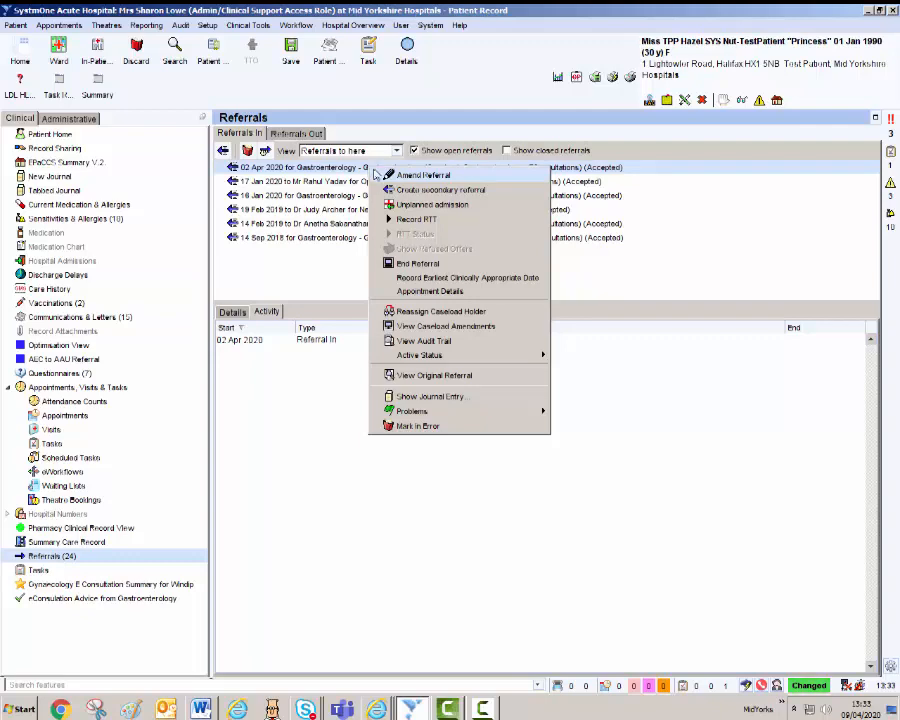
click(467, 384)
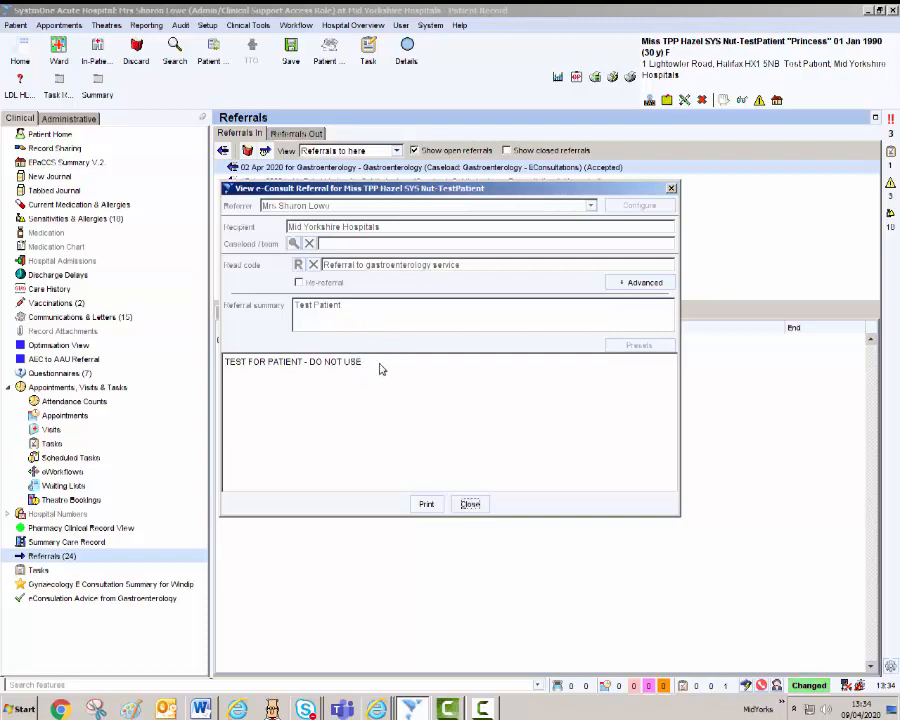
drag(364, 364, 228, 370)
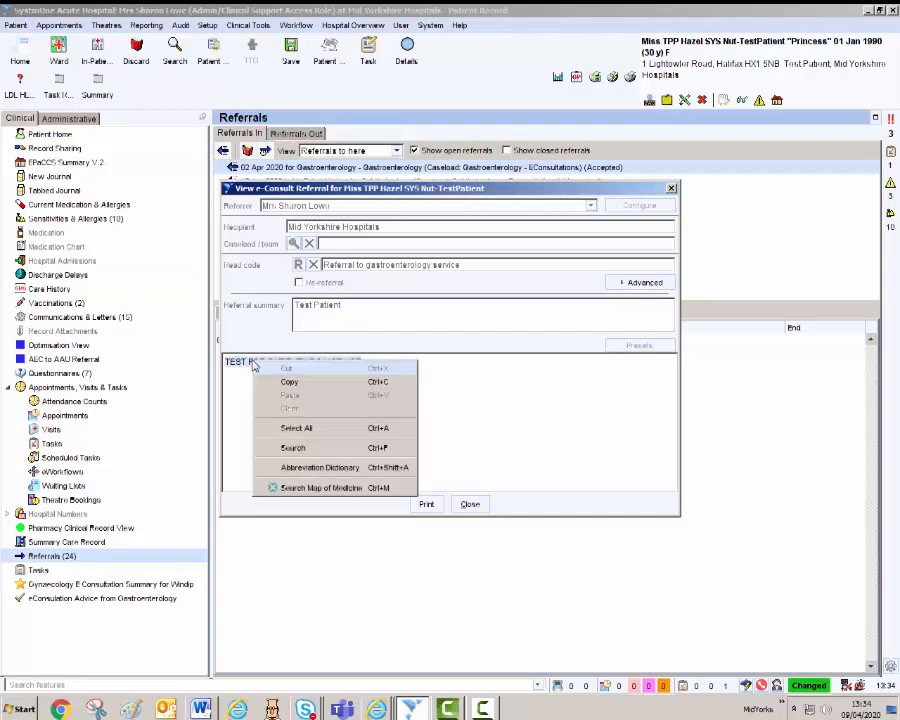
right_click(253, 363)
click(289, 381)
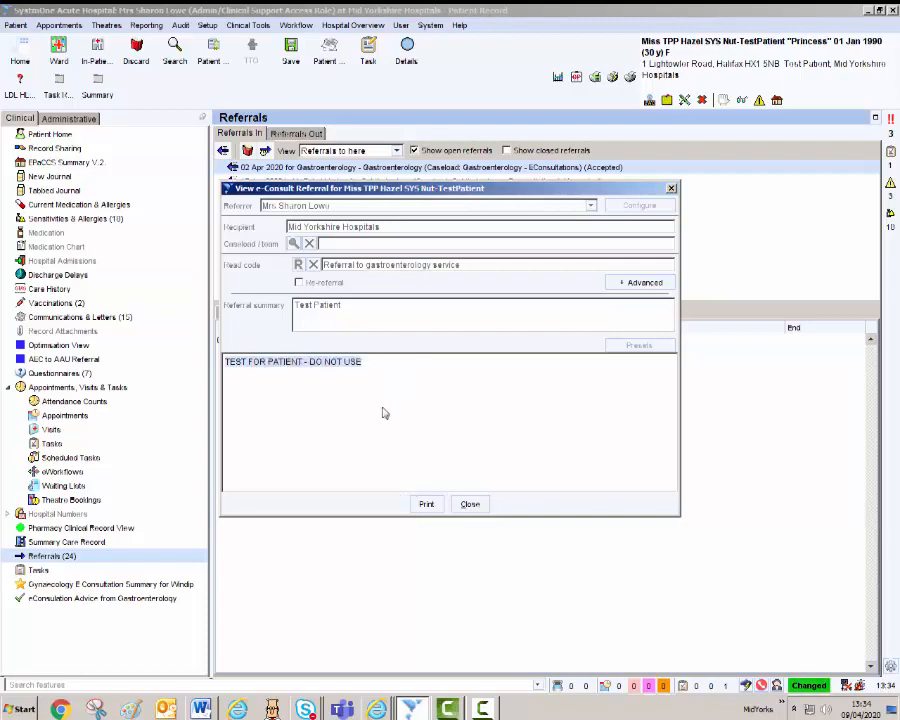
click(470, 505)
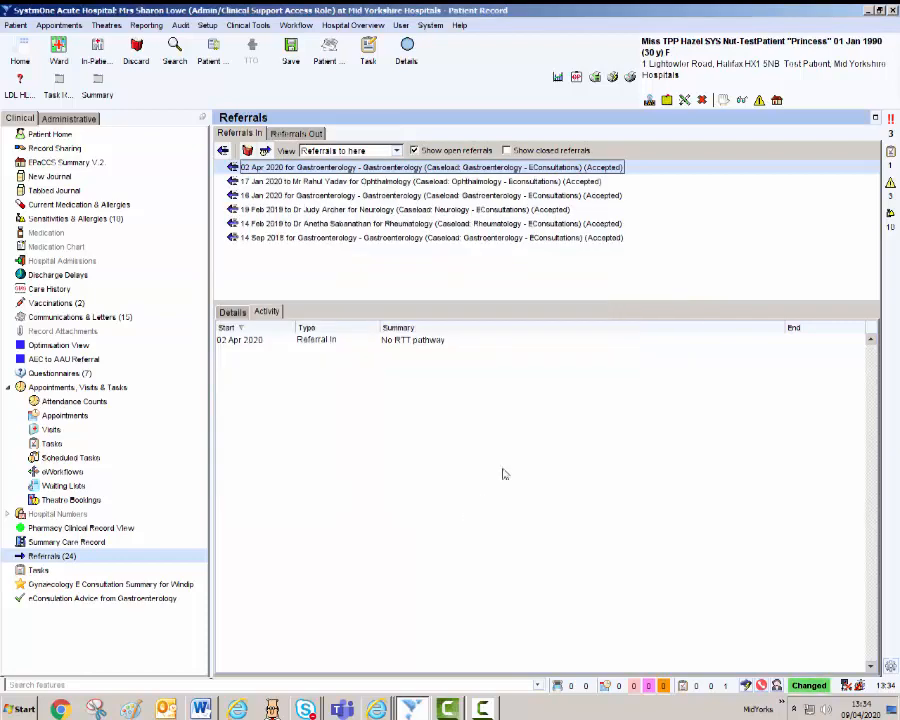
Discard the patient record to return to the Task Report.
click(143, 60)
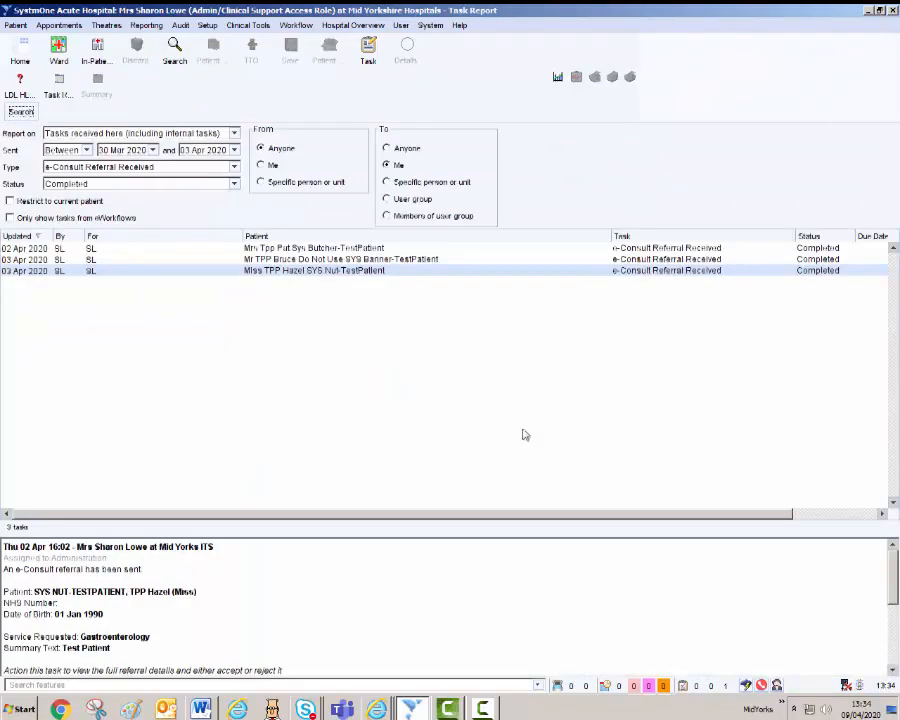
Bring the Word summary to the front and choose File > Save As.
click(201, 709)
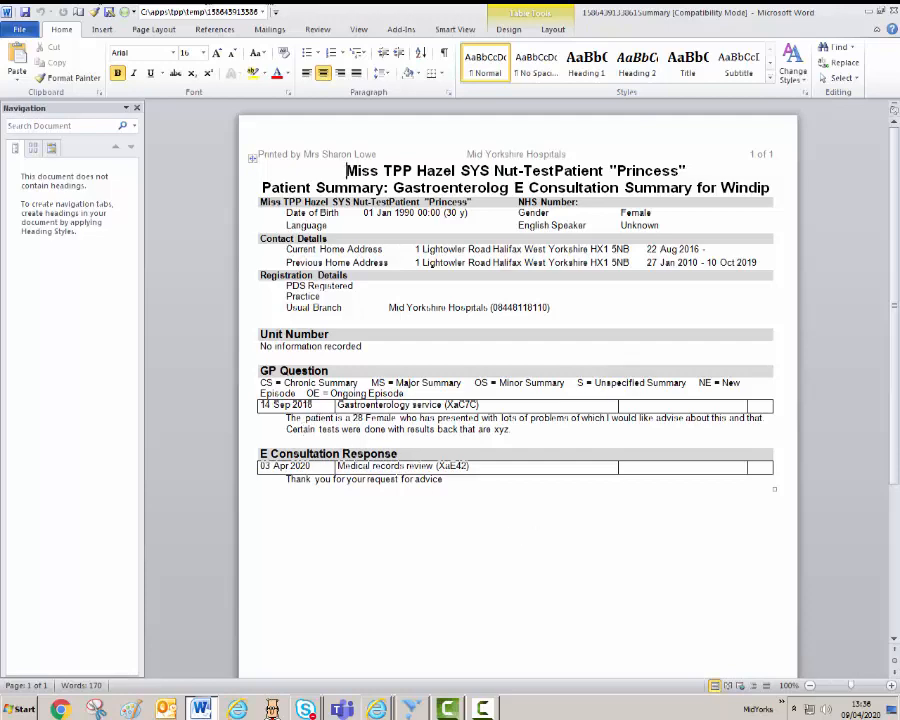
click(19, 30)
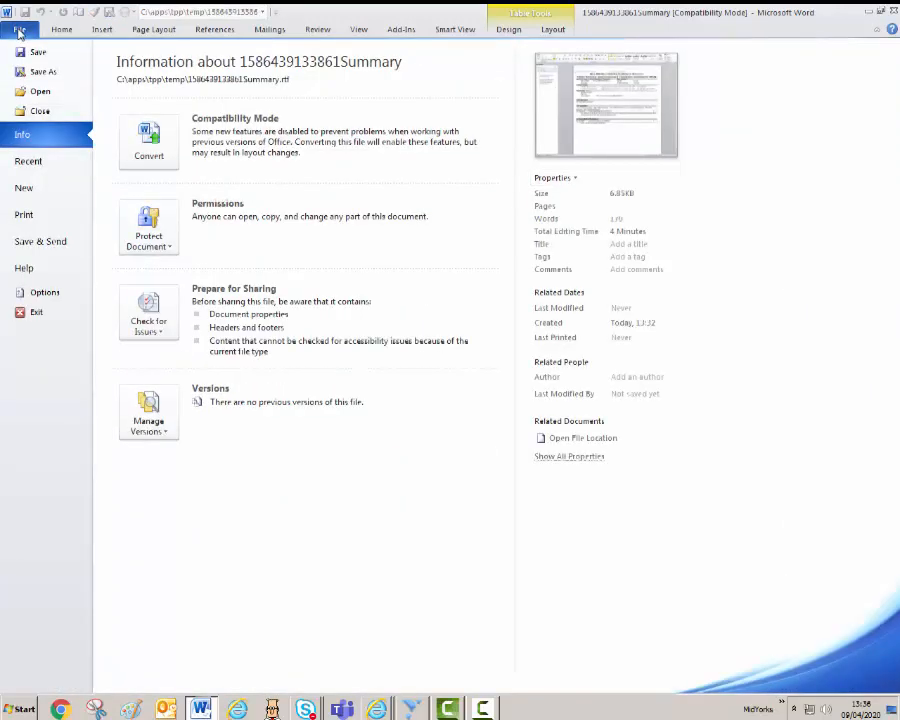
click(44, 75)
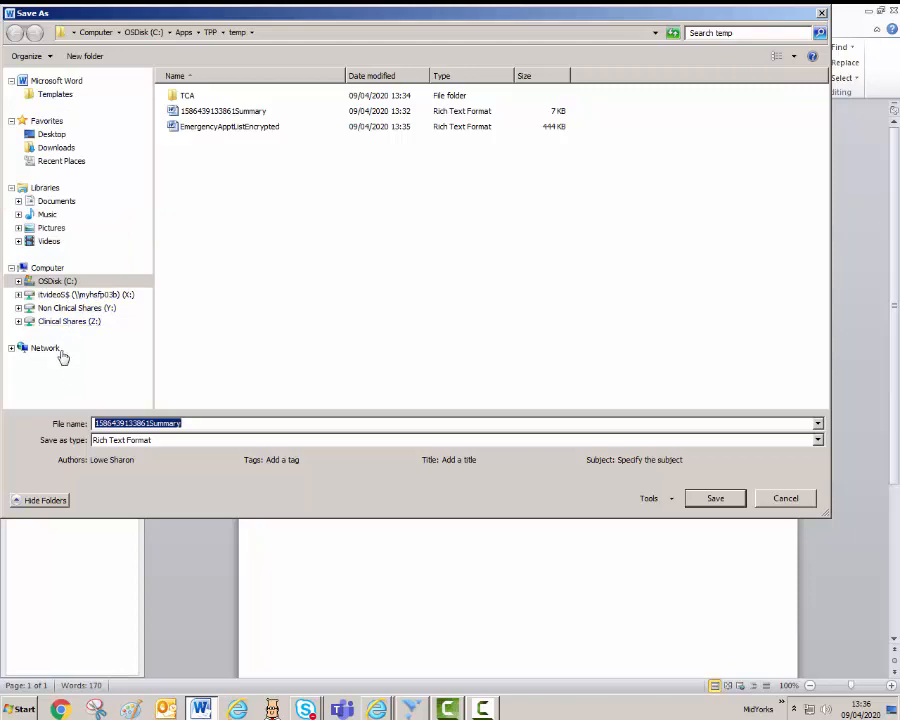
Save the summary as a gastroenterology-named Rich Text file in Y: > trainingroom > elearning videos.
click(78, 309)
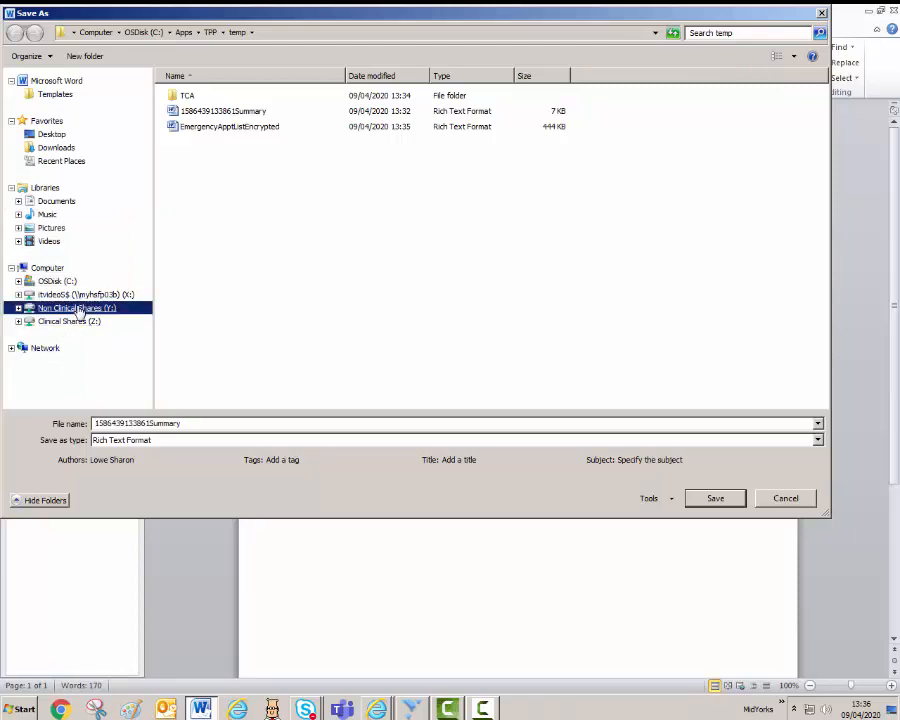
click(213, 112)
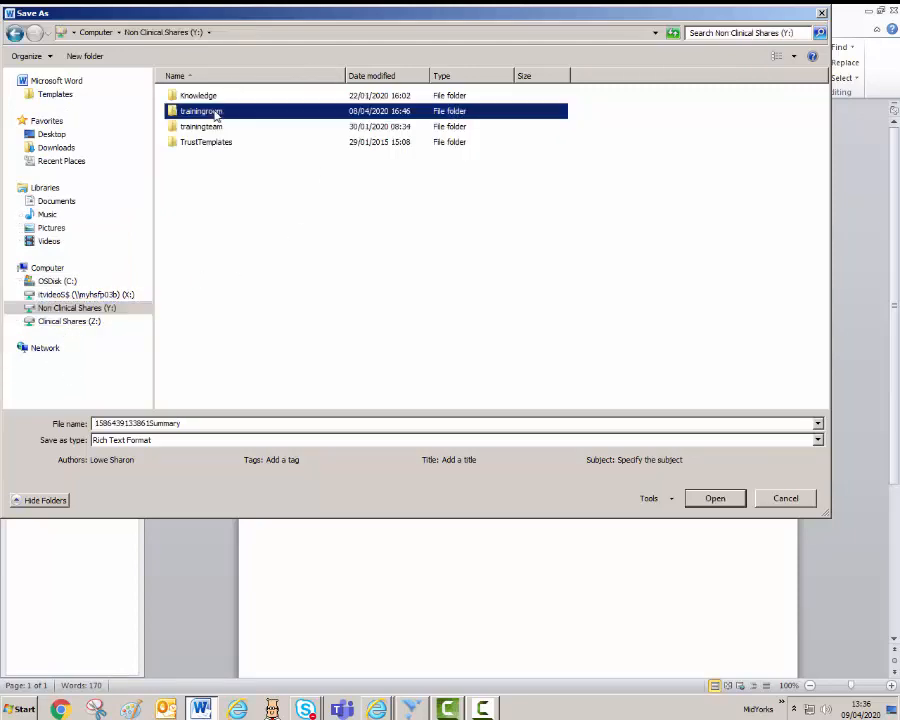
double_click(213, 112)
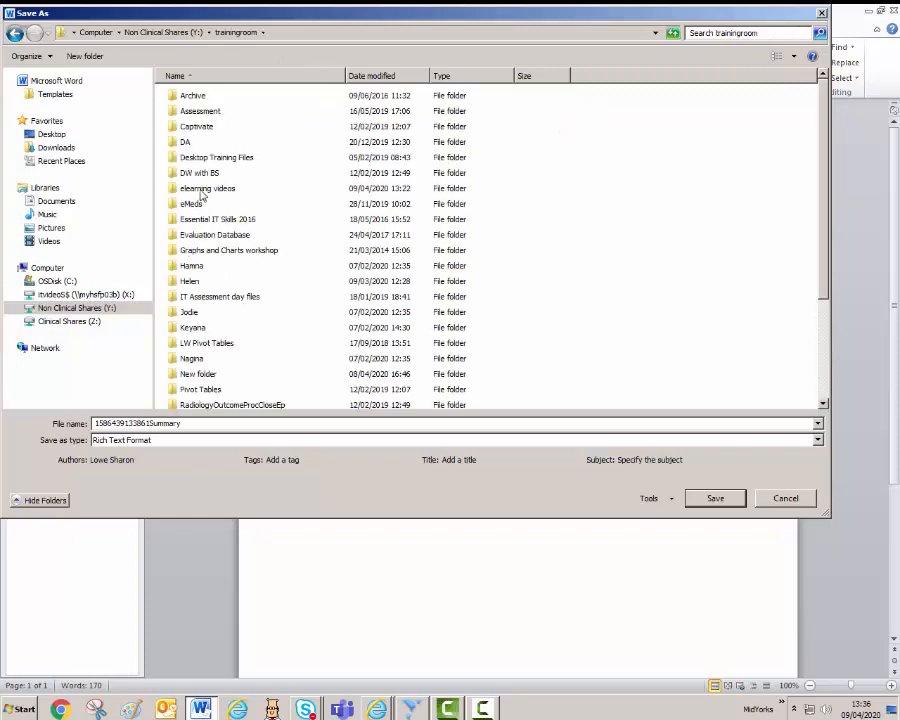
double_click(203, 190)
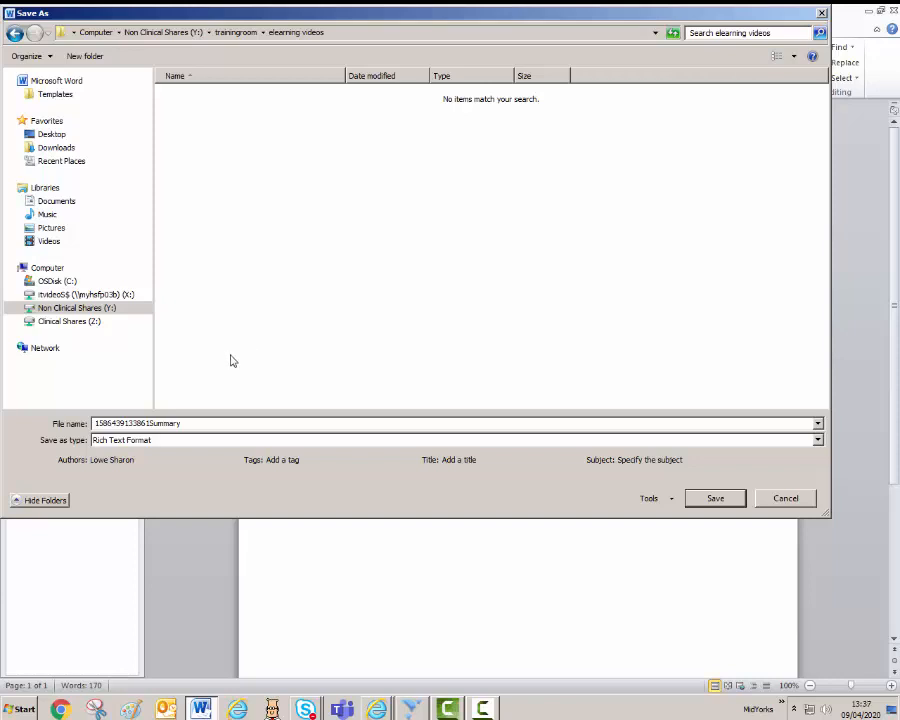
double_click(202, 423)
key(BackSpace)
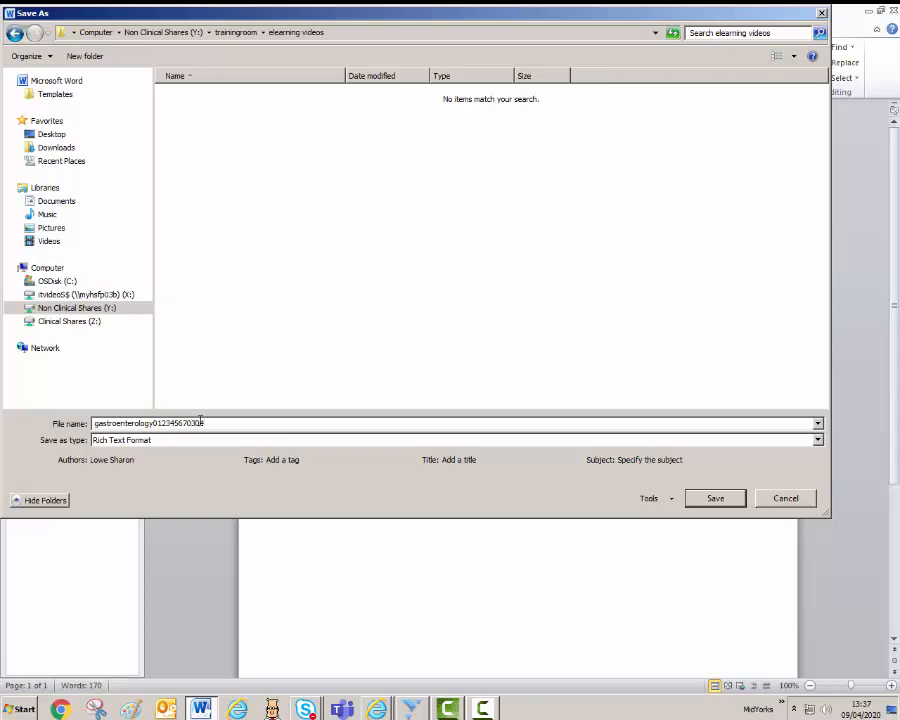
click(714, 505)
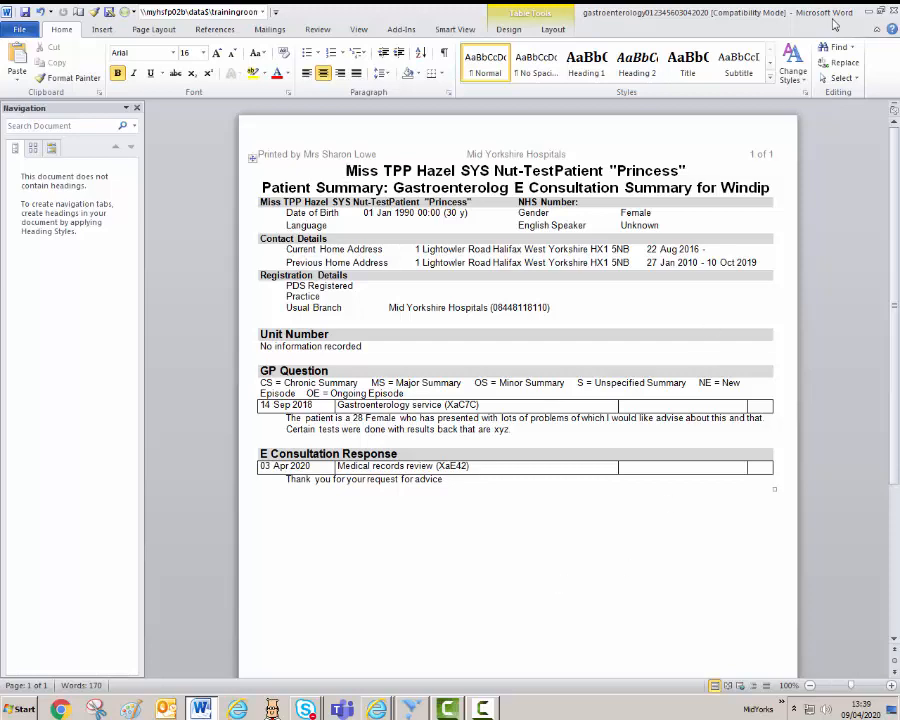
Close the saved Word summary and switch to the patient's Cito record in Internet Explorer.
click(893, 12)
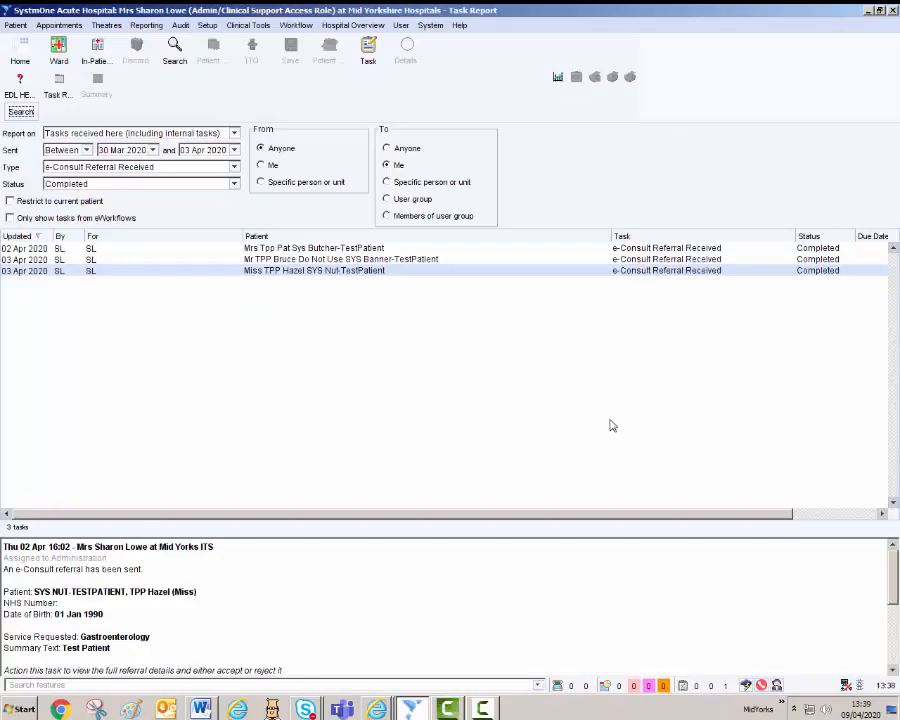
click(376, 709)
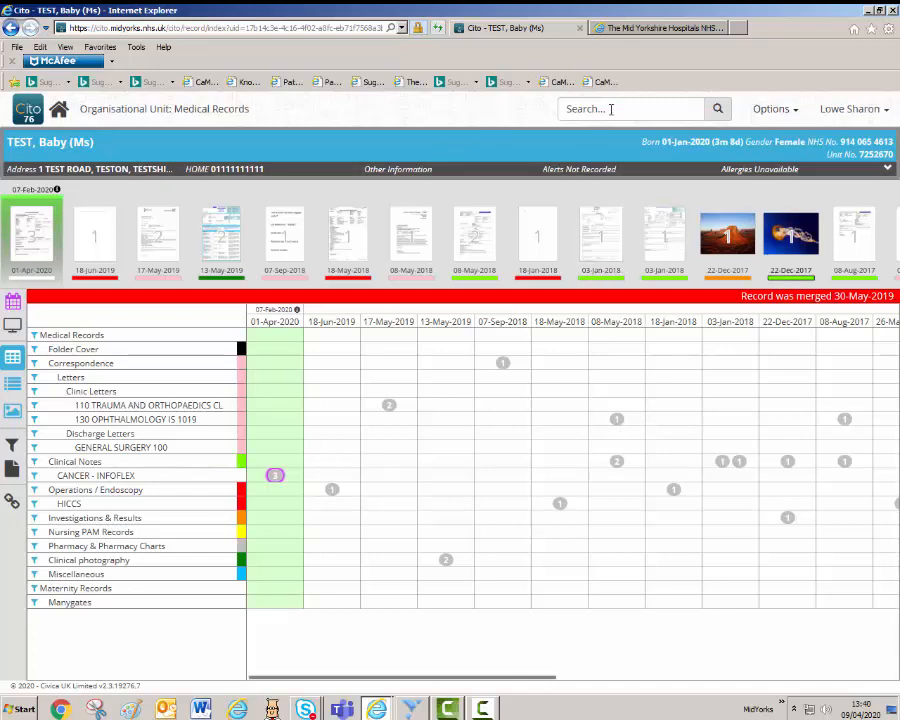
Choose Acquire Attachment from the record's Options menu.
click(794, 116)
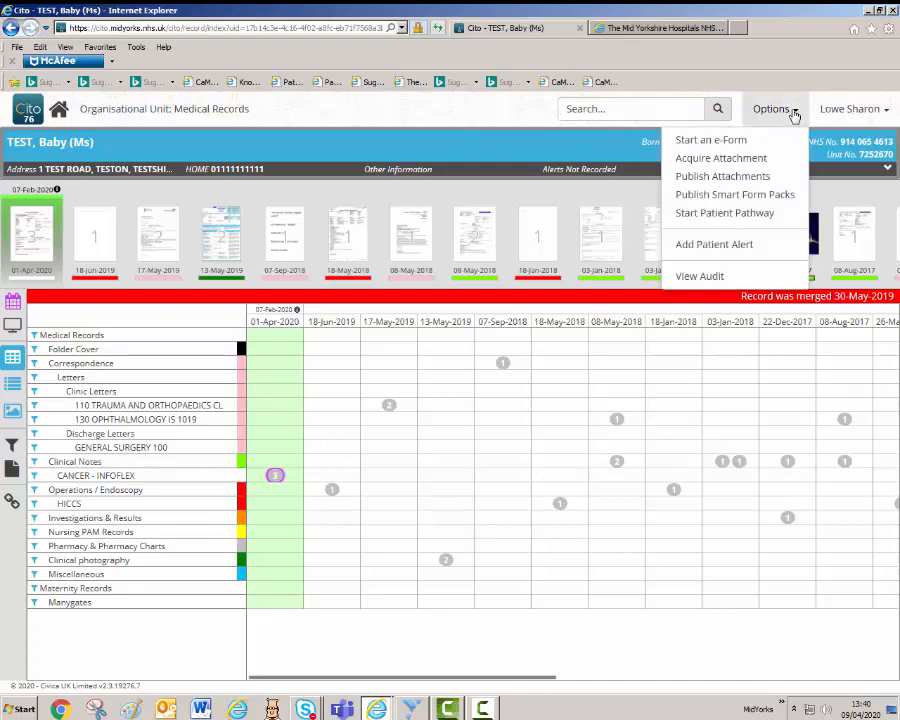
click(762, 159)
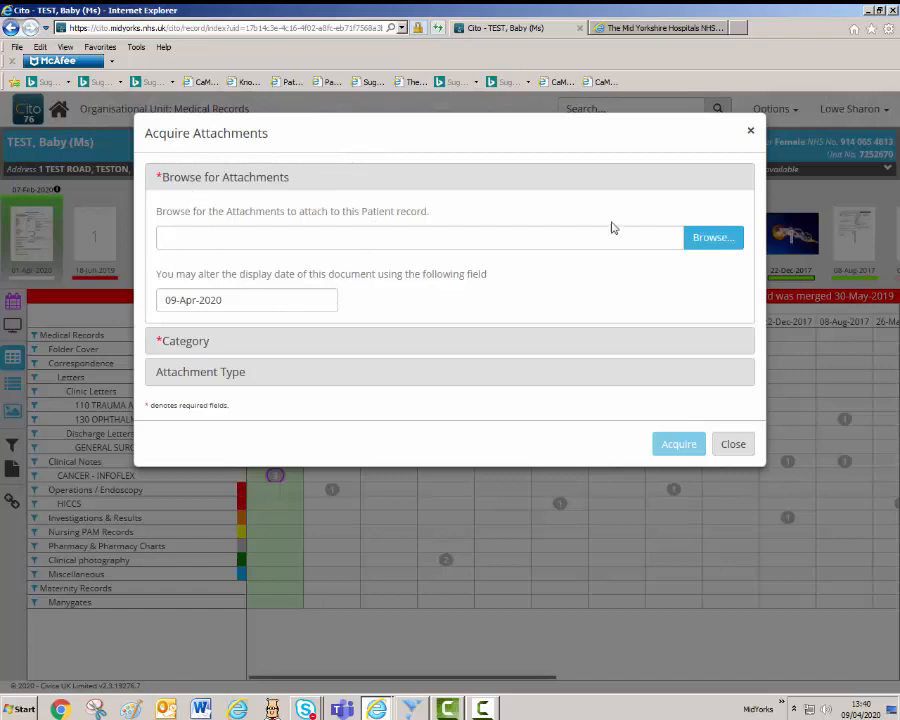
Browse to Y: > trainingroom > elearning videos and select the gastroenterology RTF to attach.
click(726, 242)
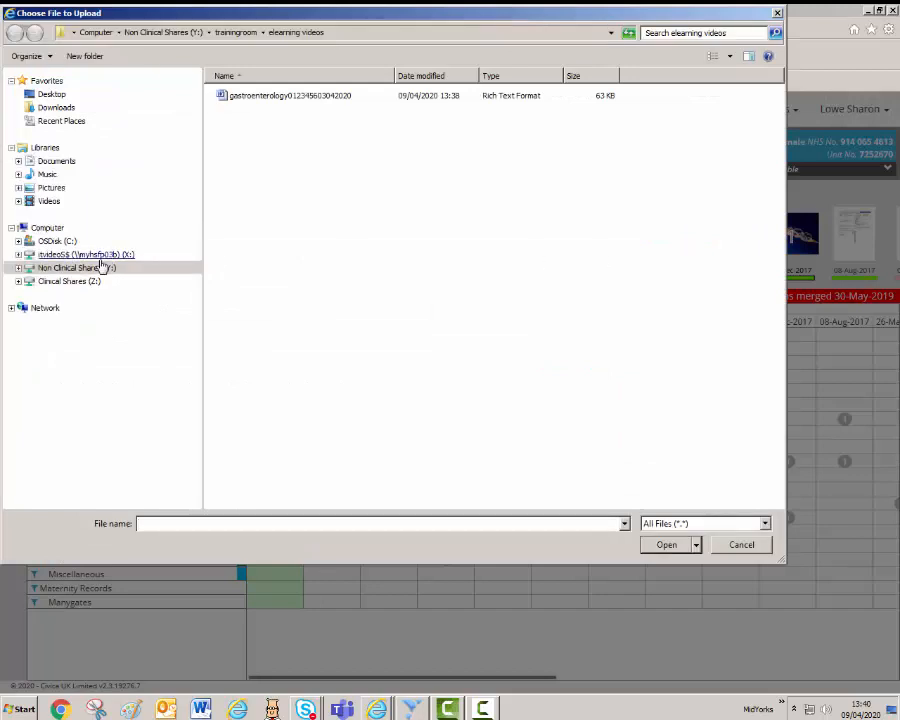
click(88, 268)
click(241, 112)
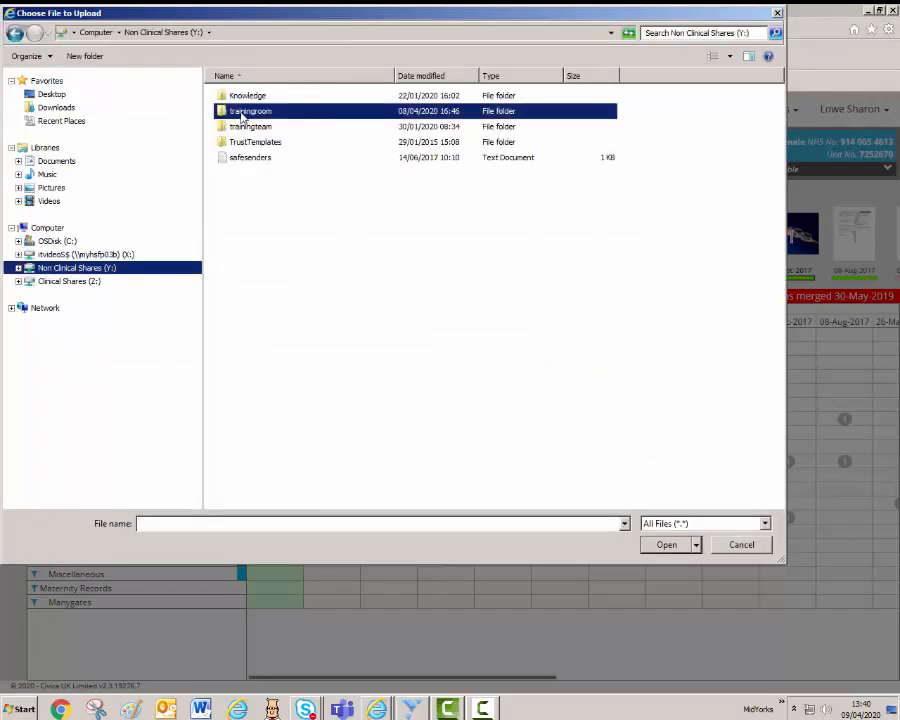
double_click(241, 113)
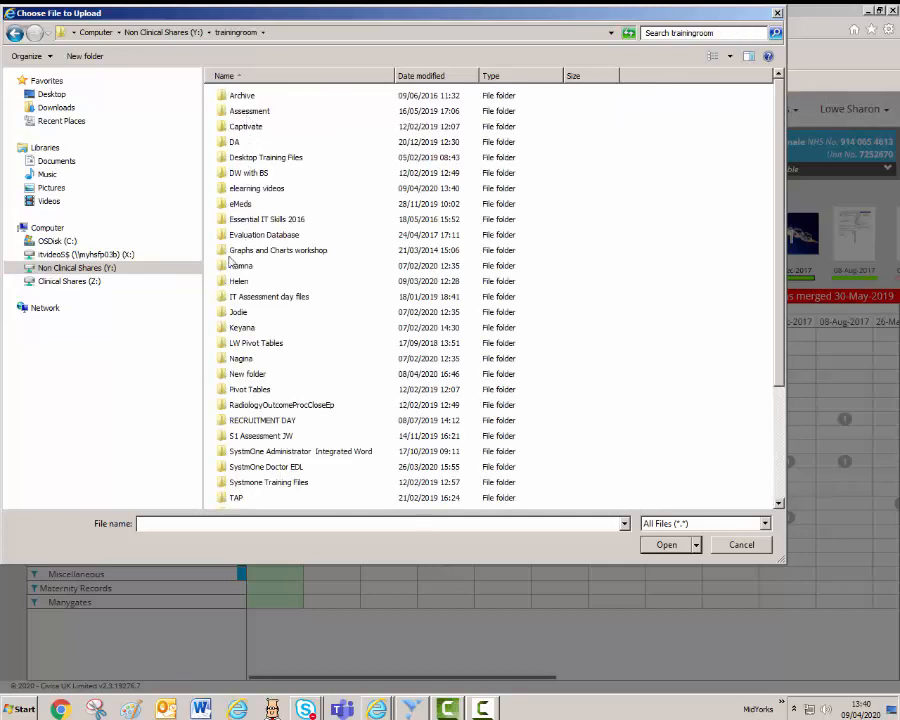
click(249, 192)
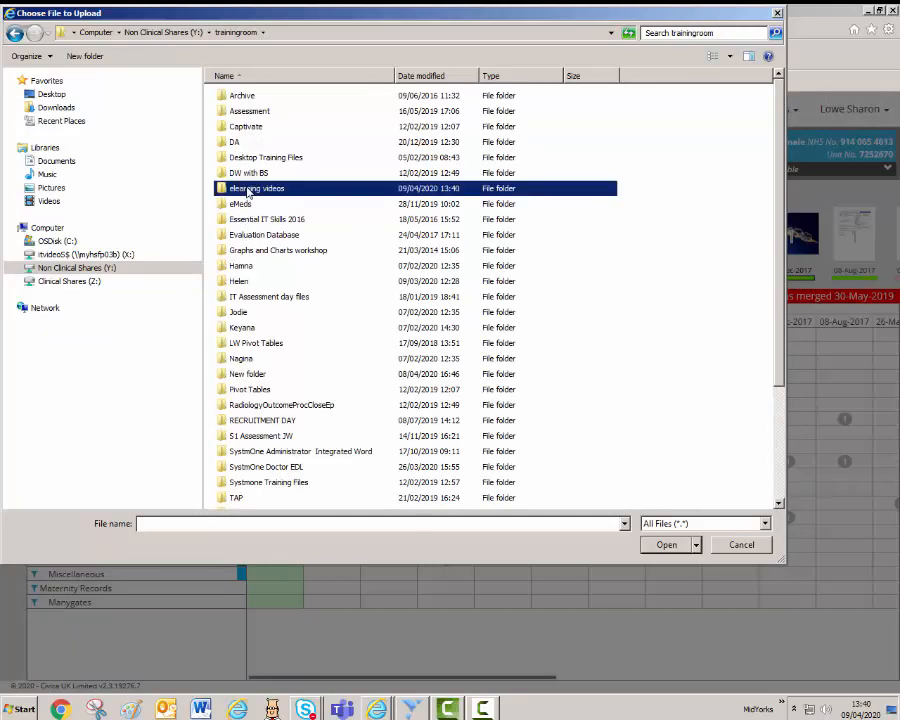
double_click(249, 190)
click(292, 97)
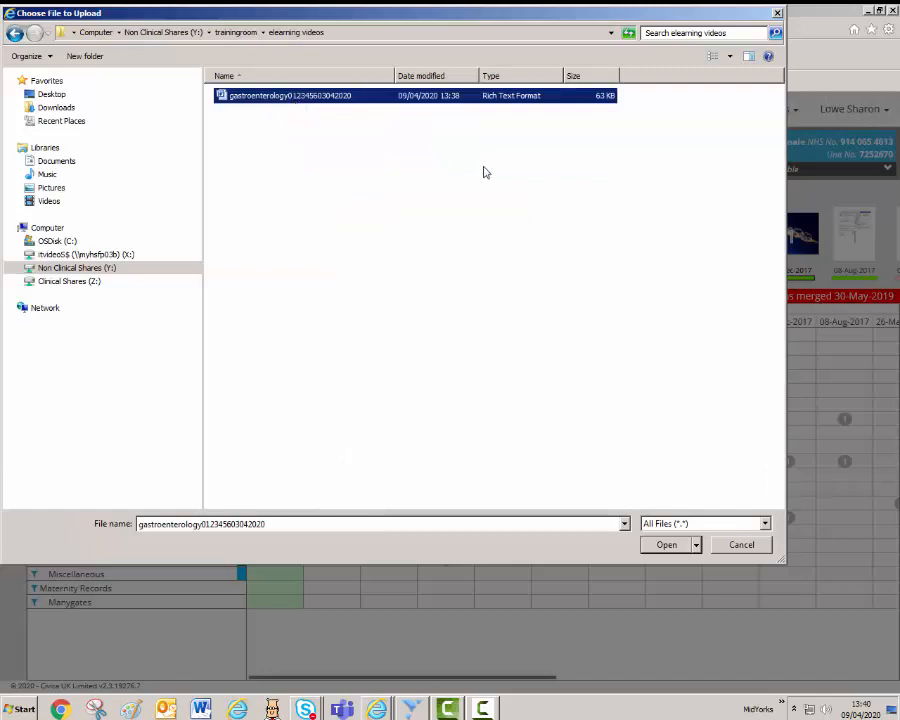
click(667, 546)
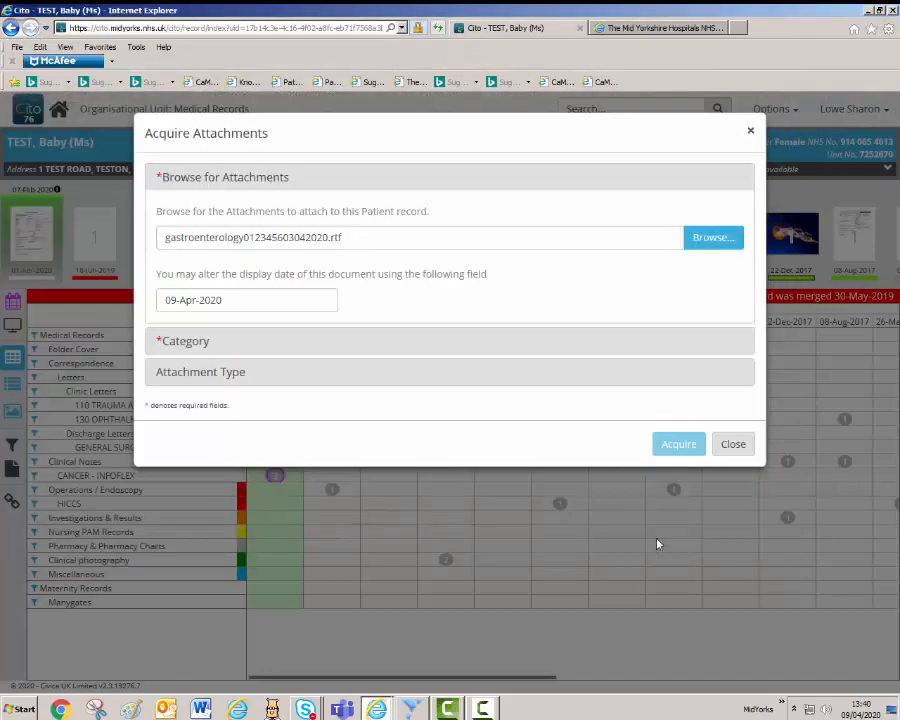
Set the attachment display date to 03-Apr-2020 and expand the Category section.
click(243, 298)
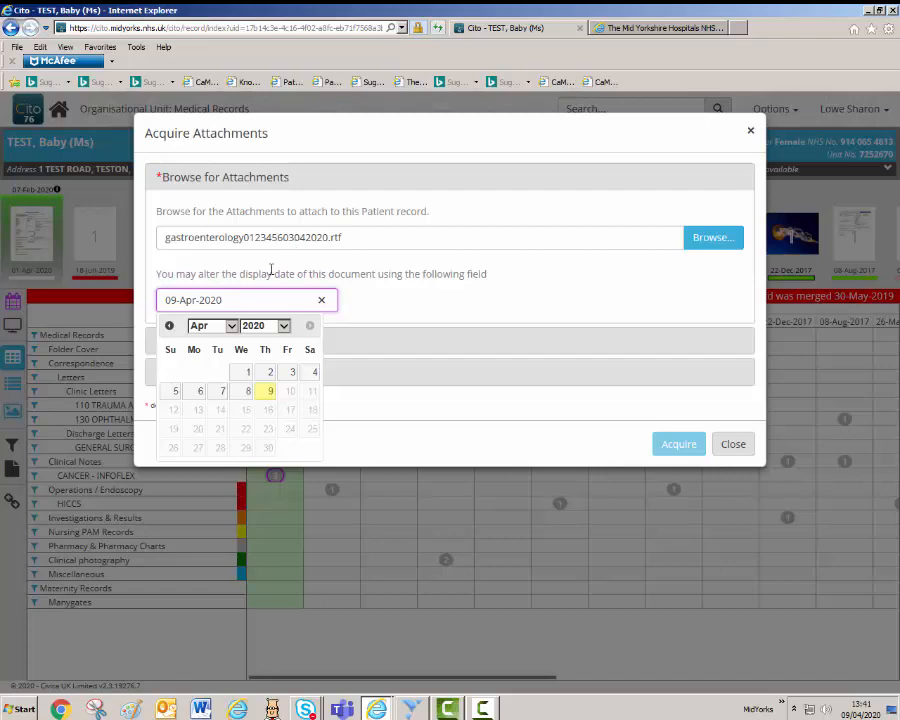
click(288, 376)
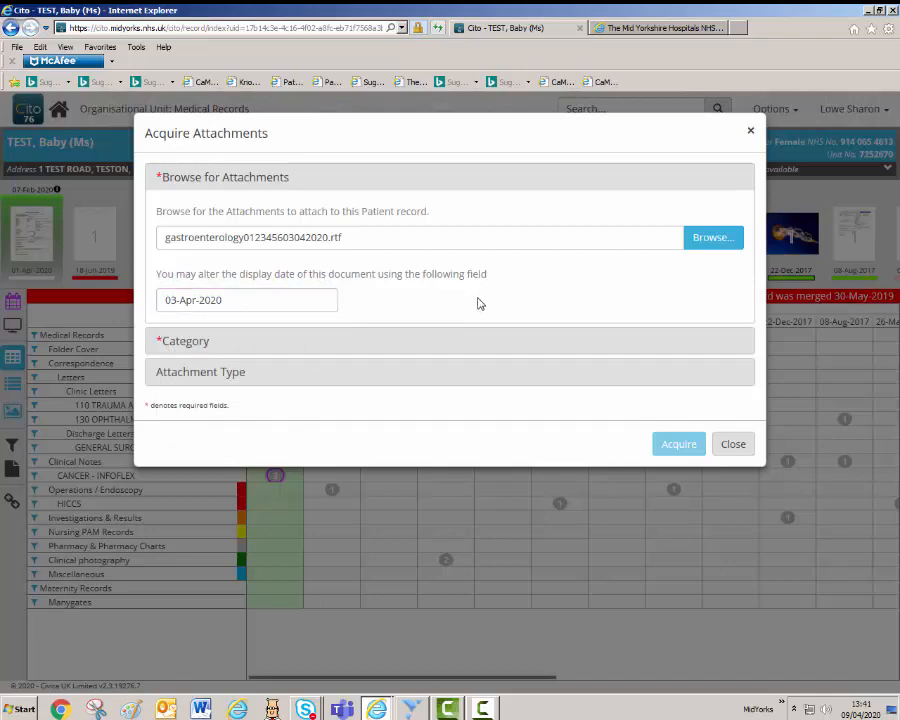
click(184, 341)
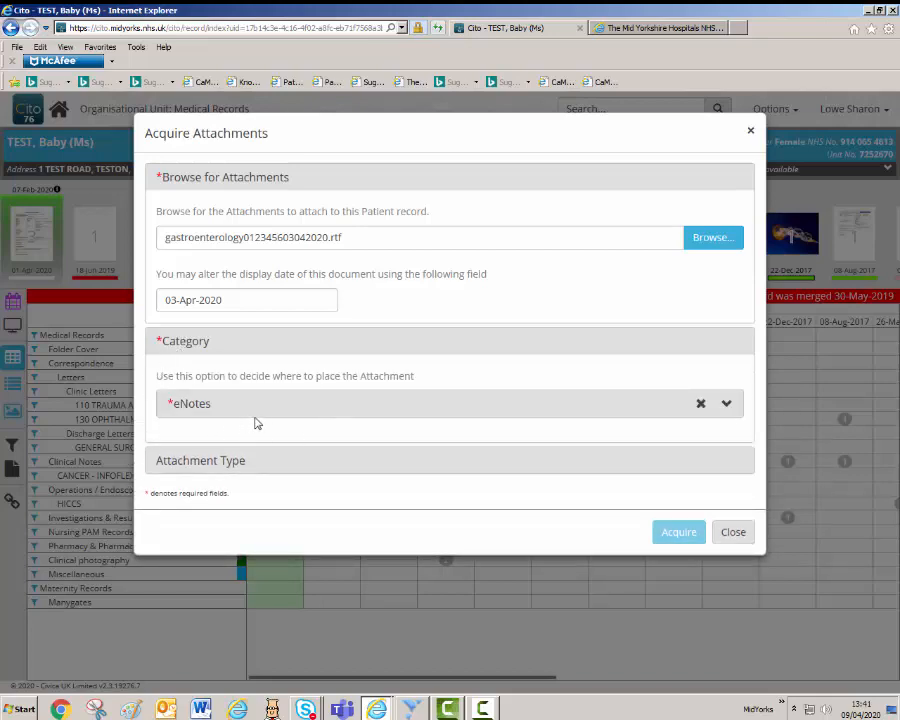
File the attachment under eNotes > Medical Records > Clinical Notes, then show the Attachment Type options.
click(727, 407)
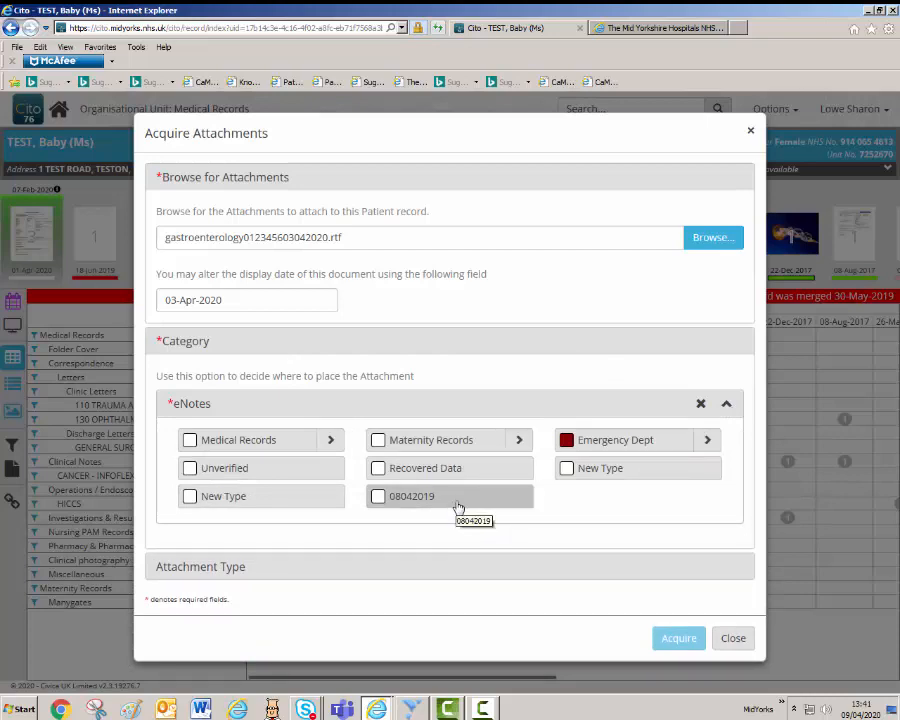
click(332, 444)
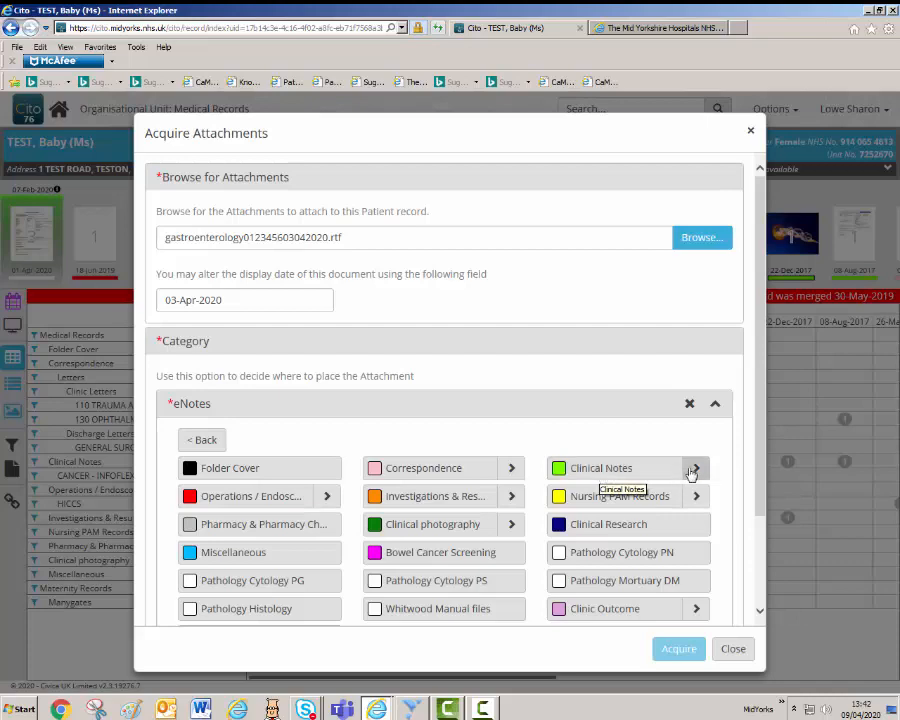
click(601, 470)
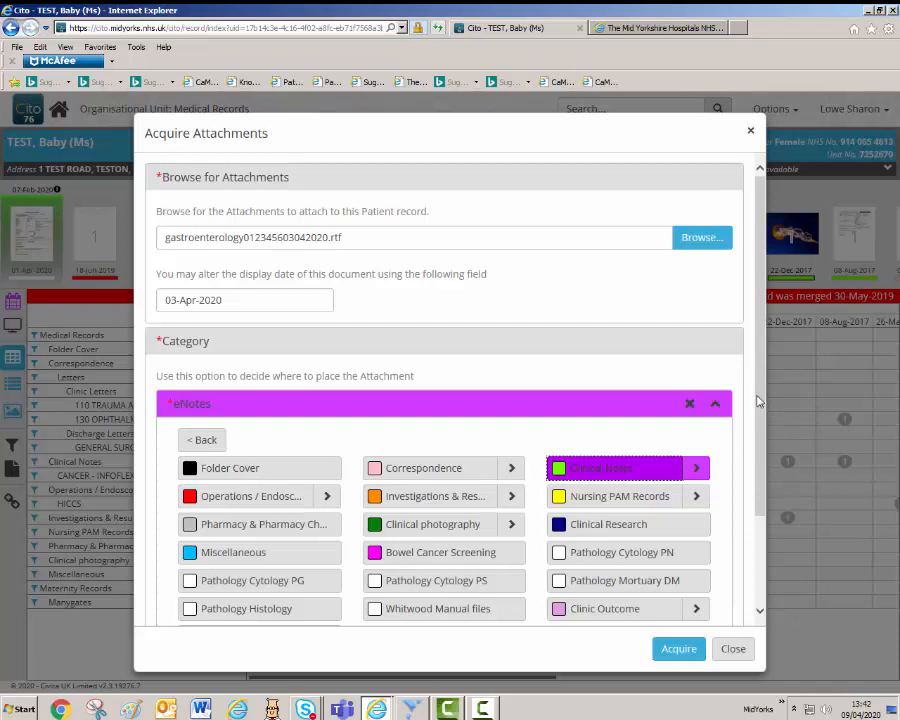
drag(758, 401, 755, 514)
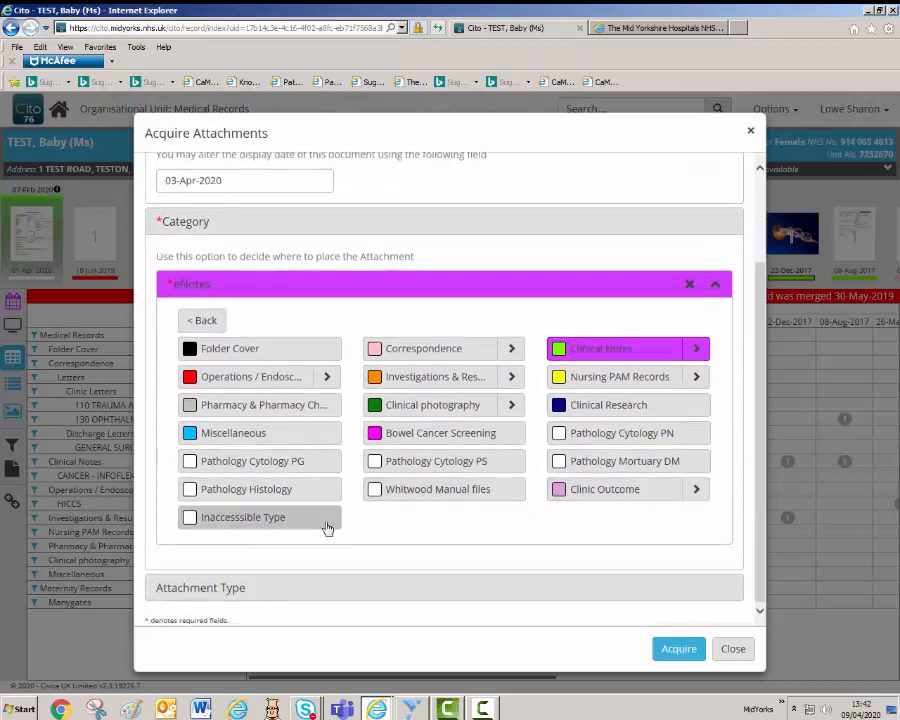
click(219, 588)
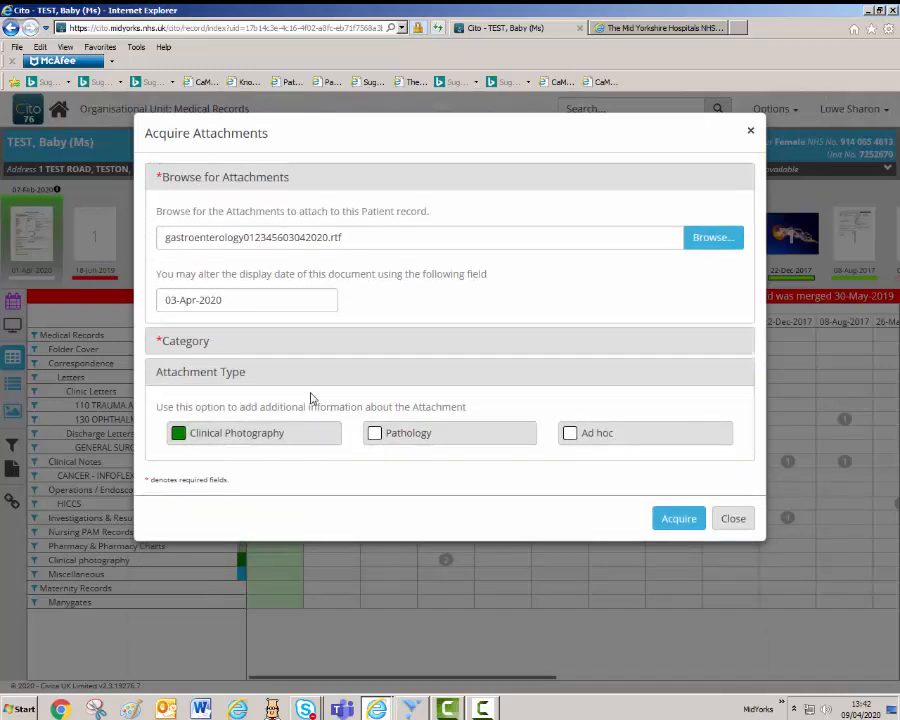
Tick Ad hoc as the attachment type and acquire the gastroenterology summary into the record.
click(569, 439)
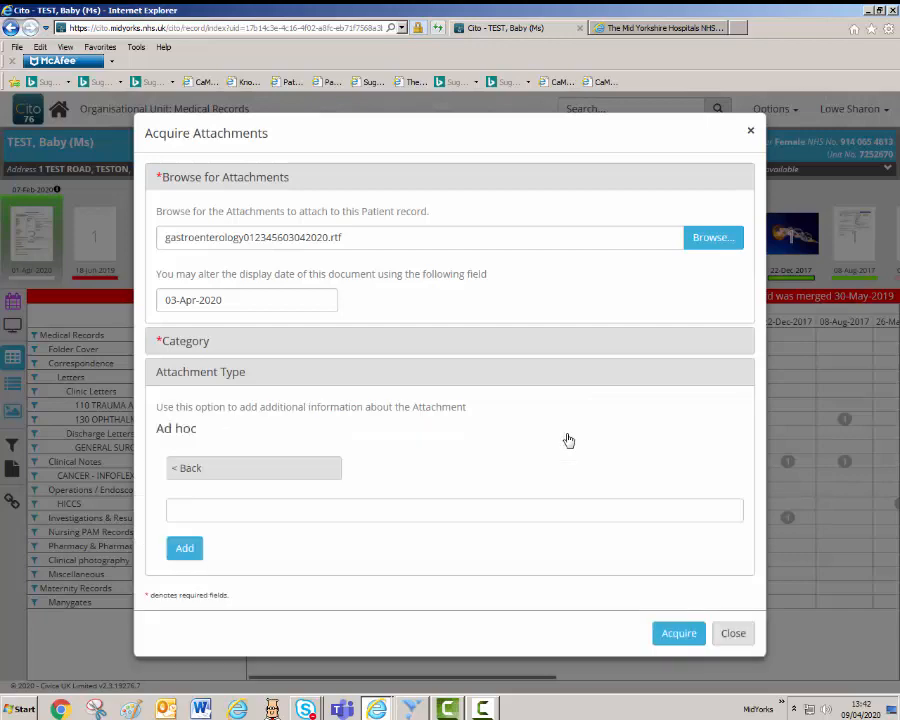
click(387, 508)
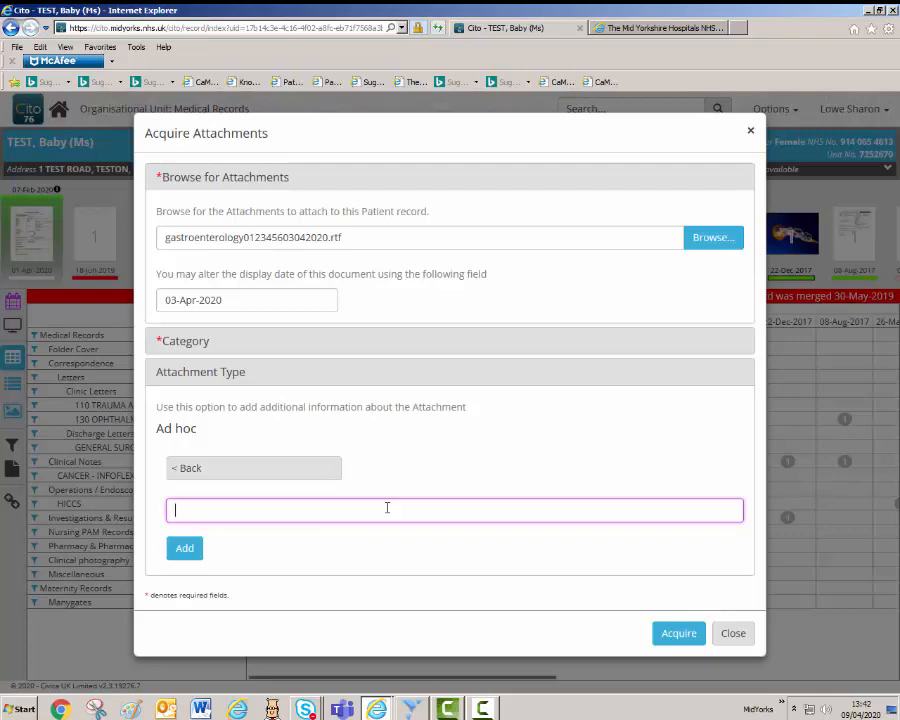
click(677, 636)
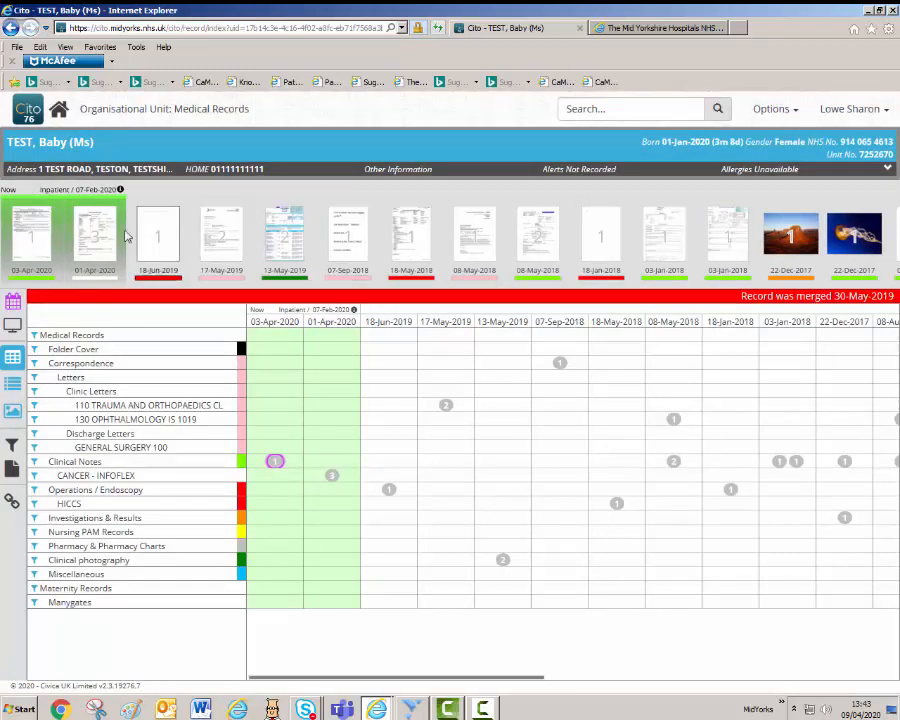
click(31, 239)
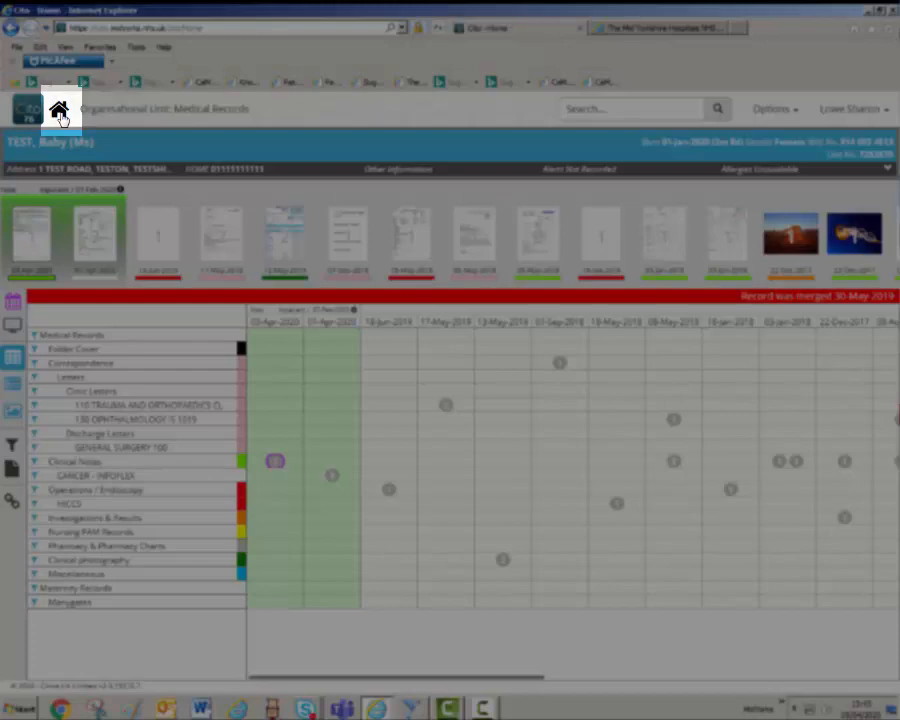
Go back to the Cito home page from the patient record.
click(59, 112)
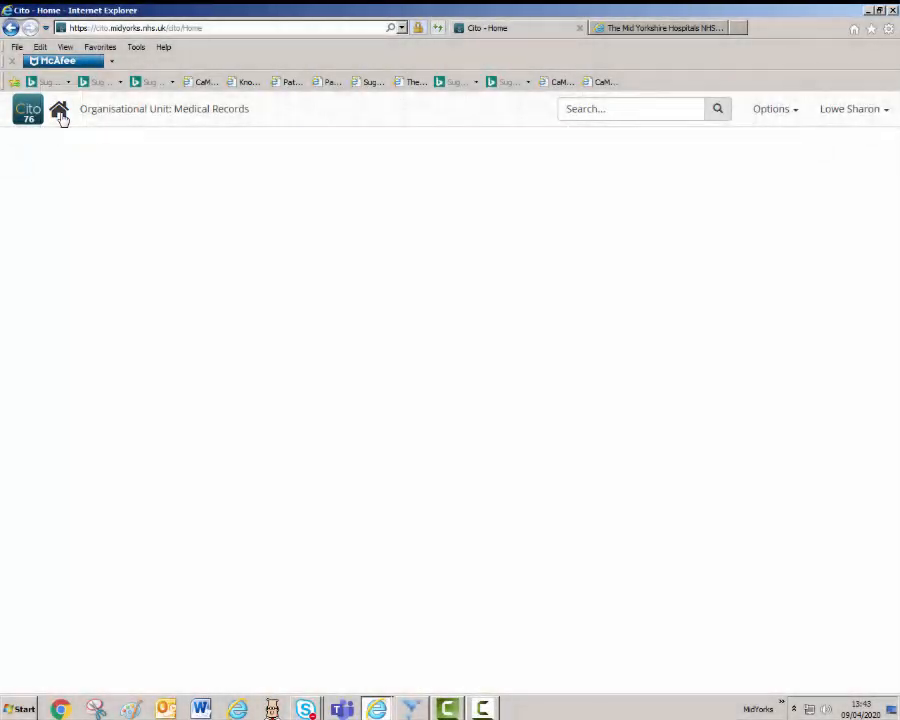